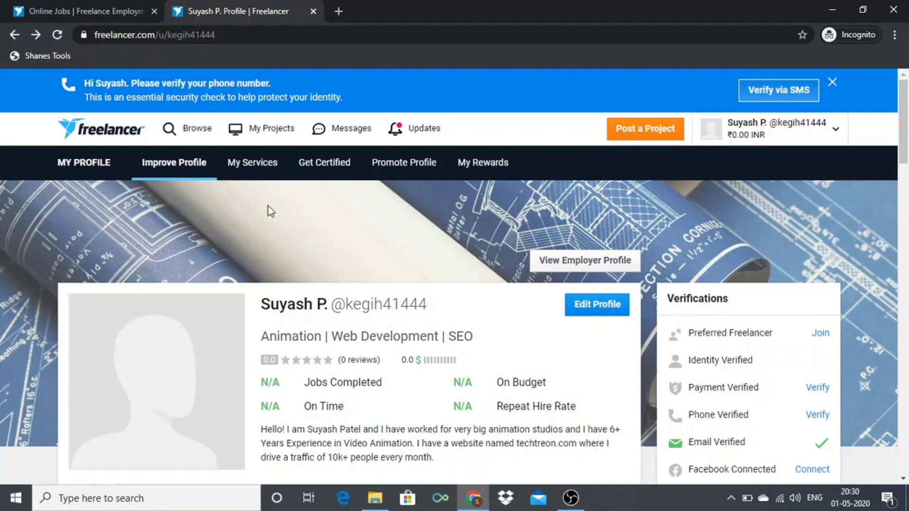
# Dismiss the phone verification notice on the profile page and open the account dashboard.
pyautogui.click(832, 85)
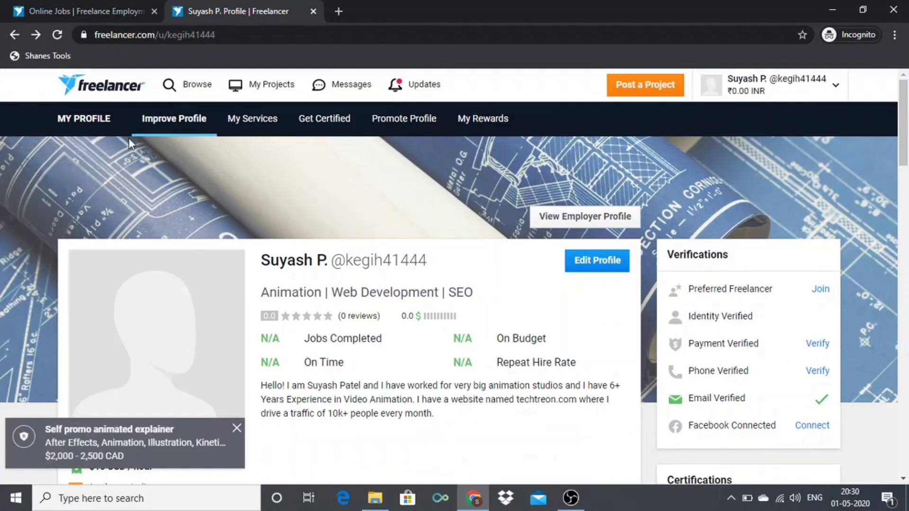
pyautogui.click(102, 86)
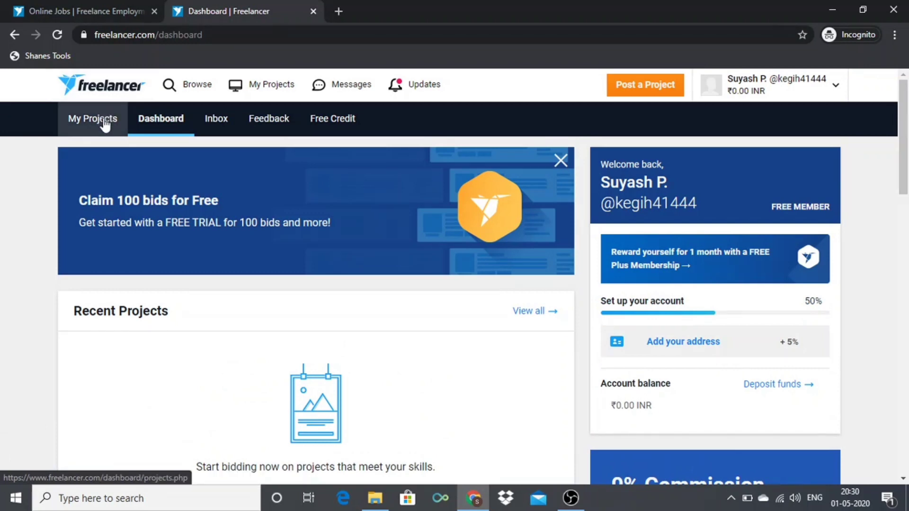
# Open My Projects and view its Employer side before returning to the Freelancer side.
pyautogui.click(105, 124)
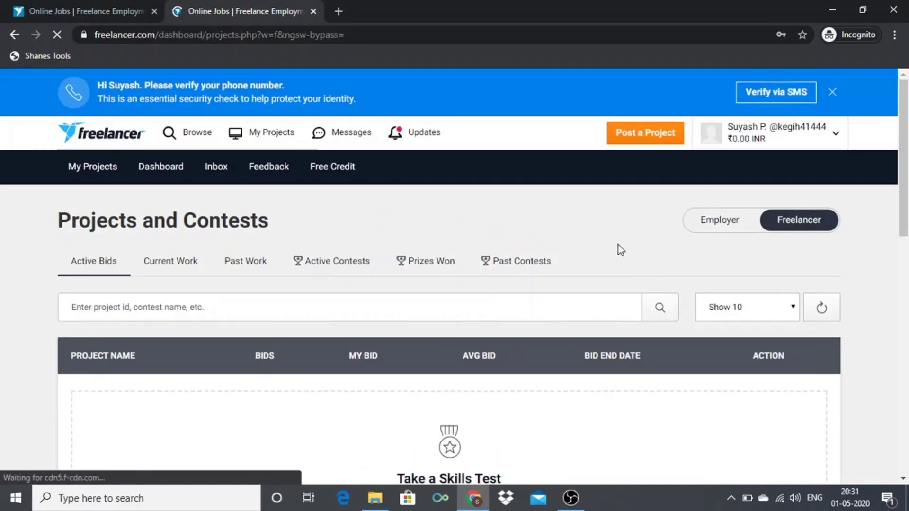
pyautogui.click(712, 227)
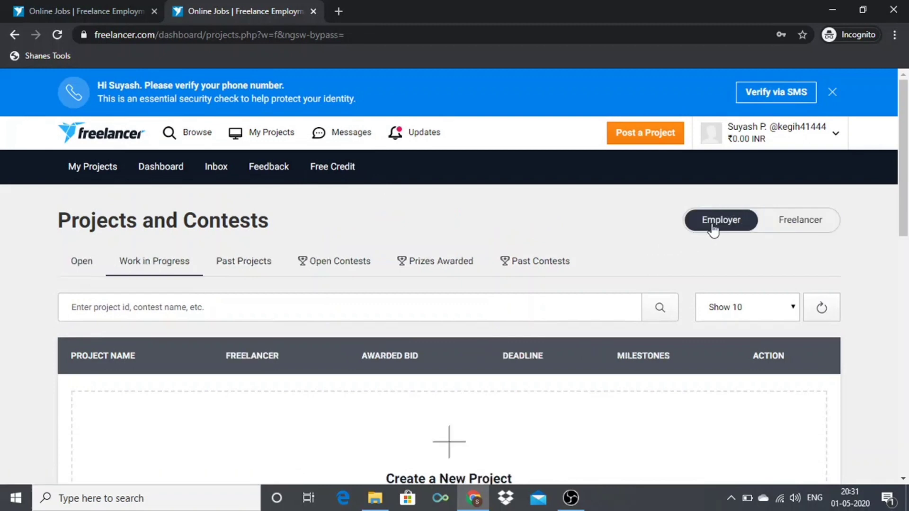
pyautogui.click(791, 231)
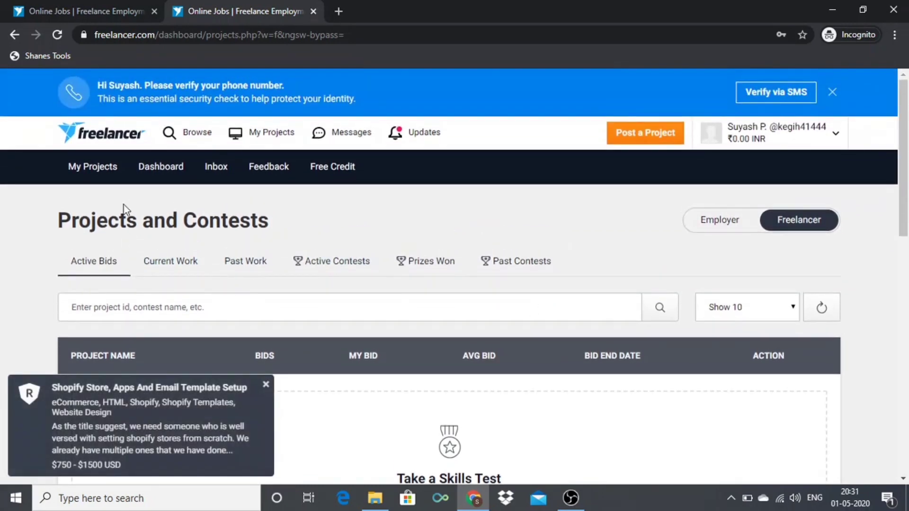
# Check the Inbox for messages and return to the Projects and Contests page.
pyautogui.click(167, 180)
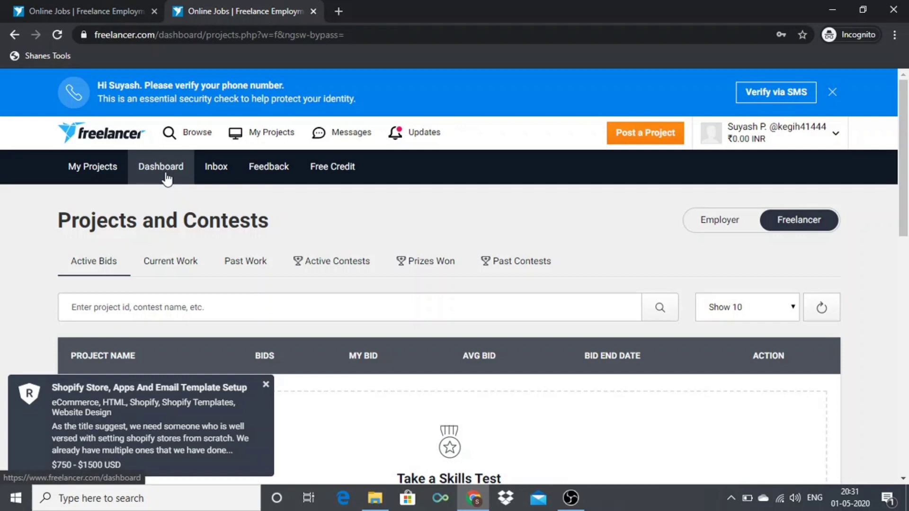
pyautogui.click(203, 177)
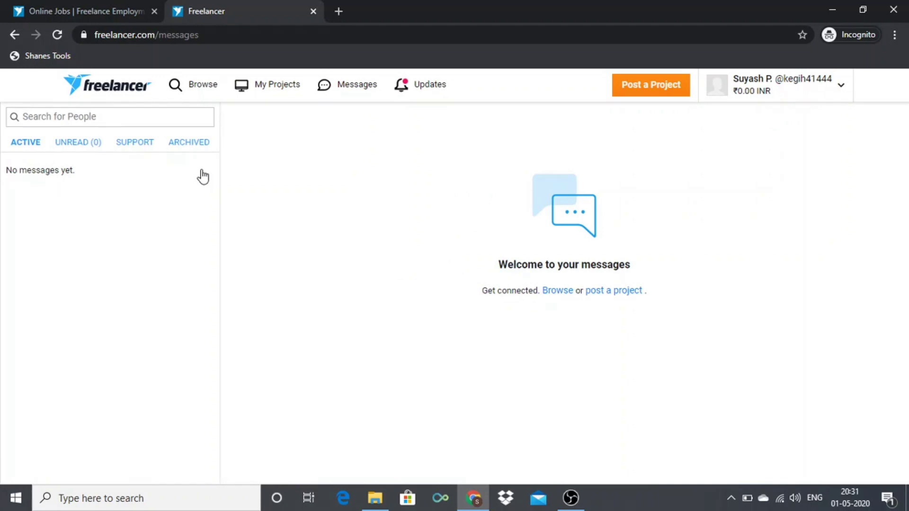
pyautogui.click(14, 37)
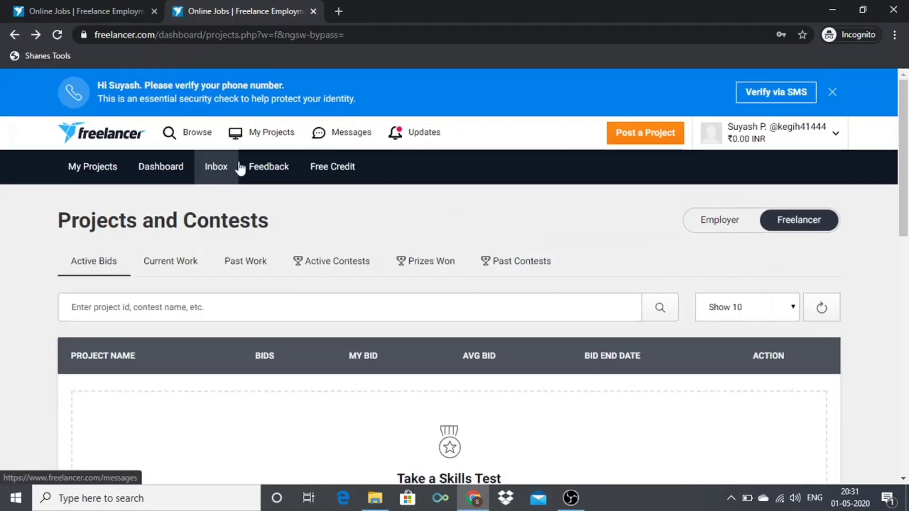
# View the Feedback and Free Credit pages, ending back on the dashboard.
pyautogui.click(265, 164)
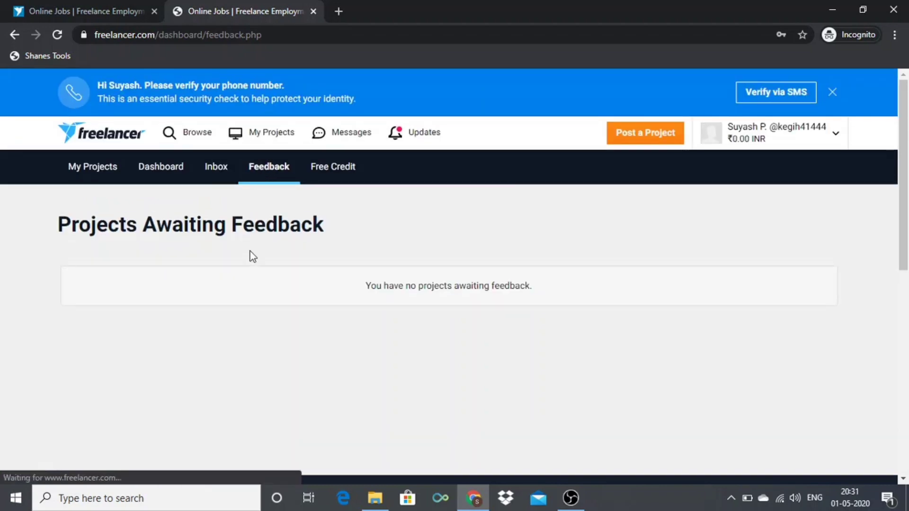
pyautogui.tripleClick(252, 219)
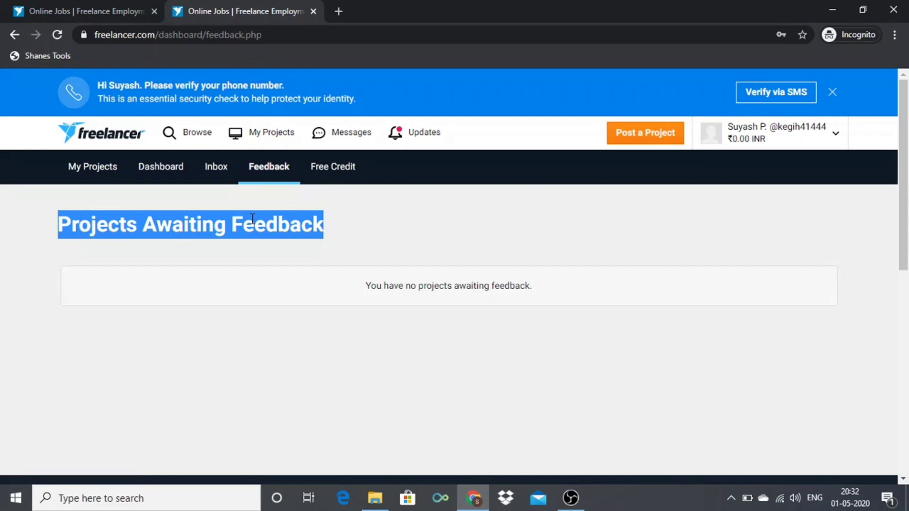
pyautogui.click(347, 170)
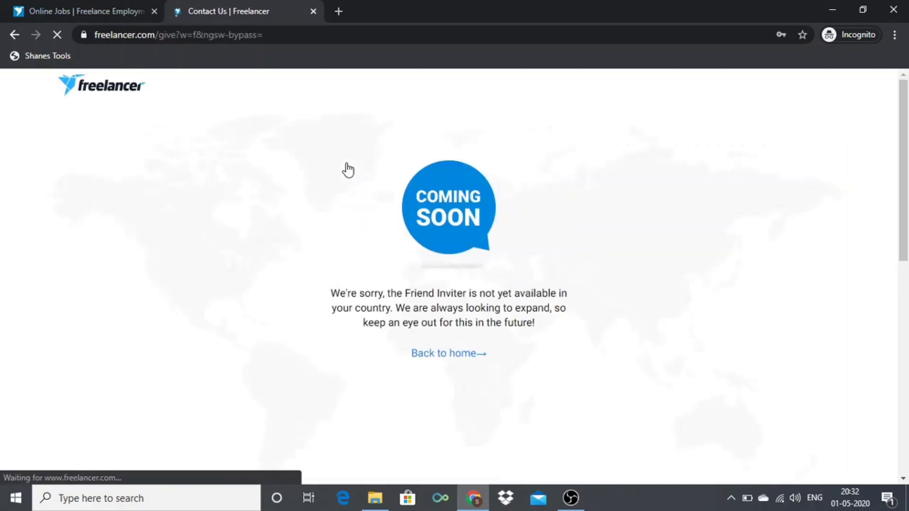
pyautogui.click(439, 402)
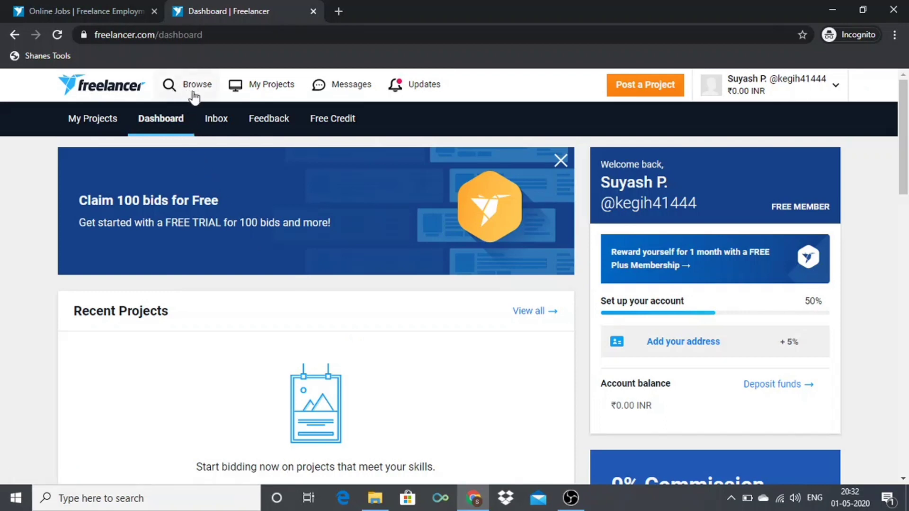
# Examine the Browse options for search types and products, and check the recent project updates.
pyautogui.click(170, 95)
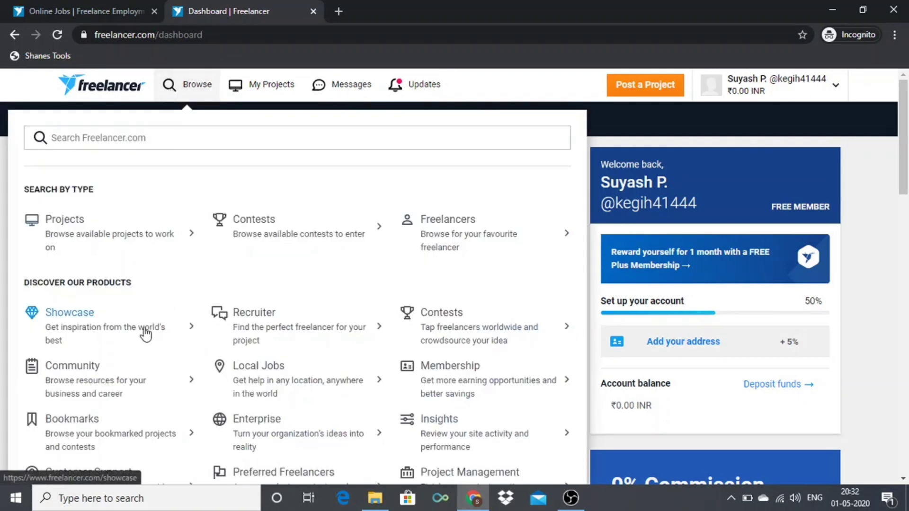
pyautogui.scroll(-2, 143, 330)
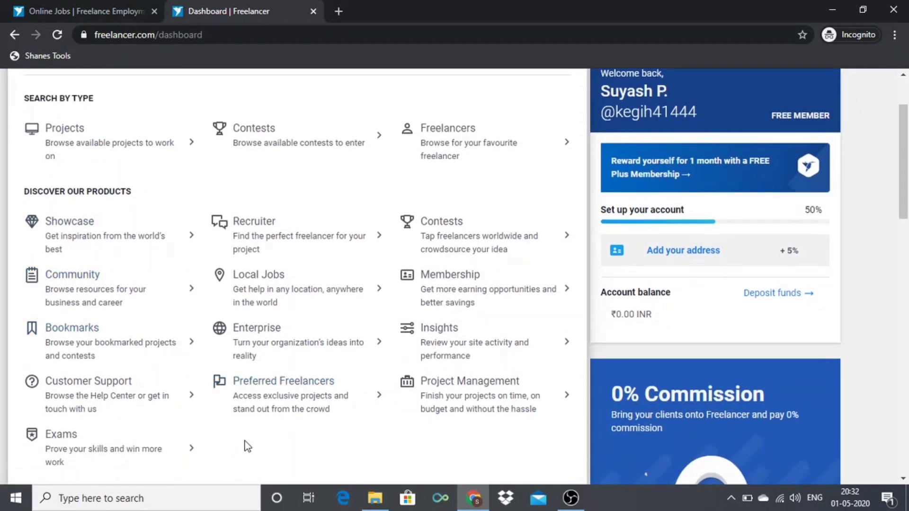
pyautogui.scroll(2, 245, 445)
pyautogui.scroll(-3, 171, 196)
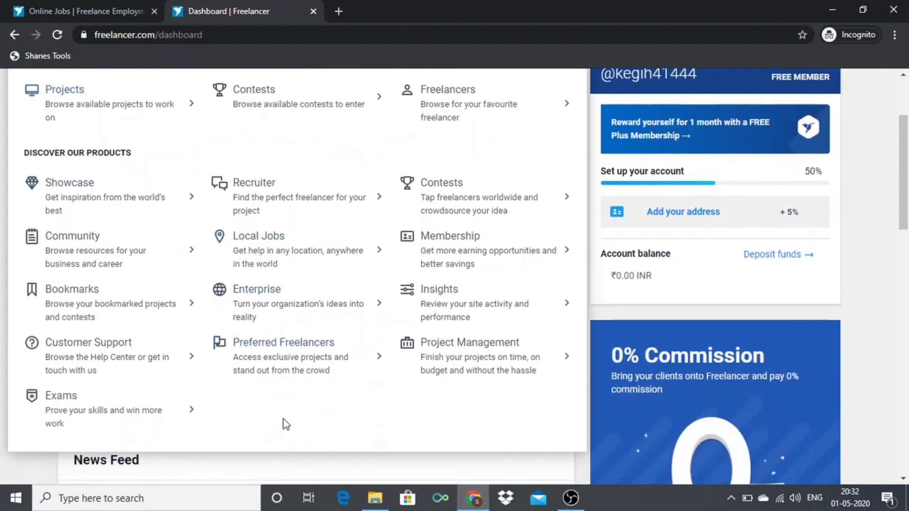
pyautogui.scroll(3, 284, 423)
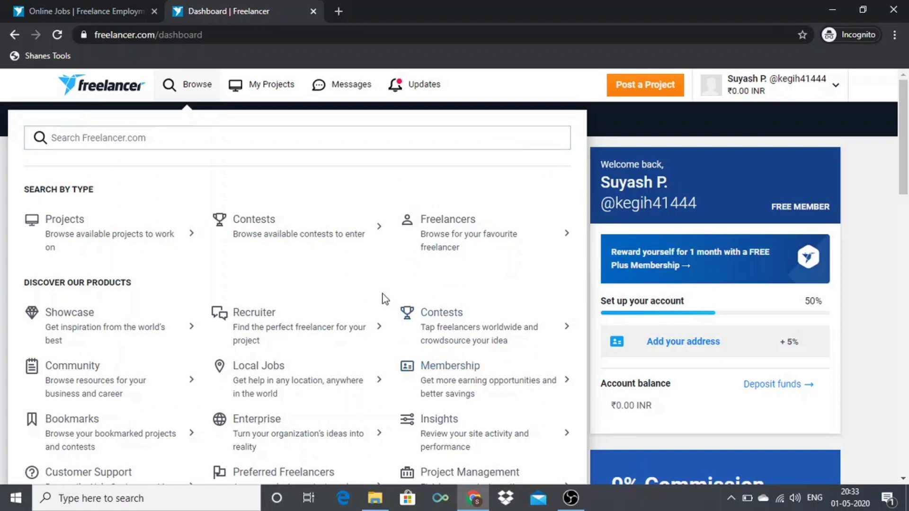
pyautogui.scroll(-2, 384, 298)
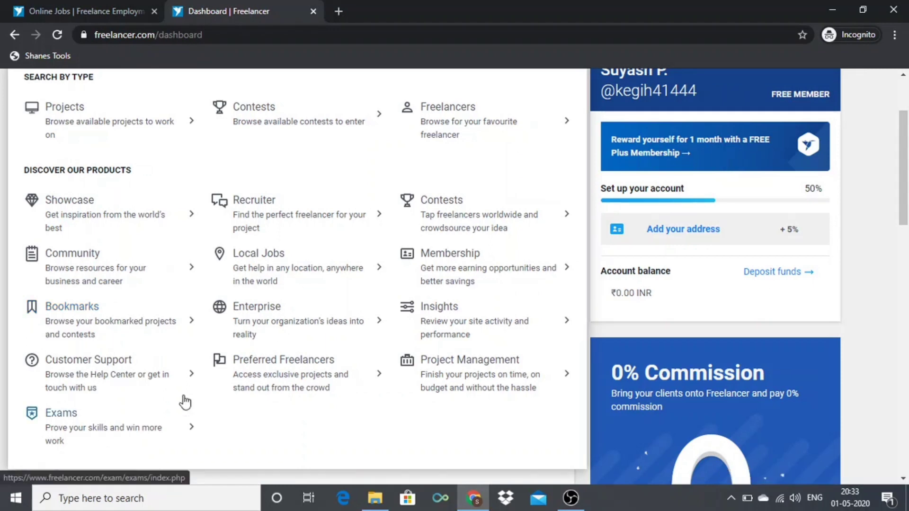
pyautogui.scroll(3, 437, 396)
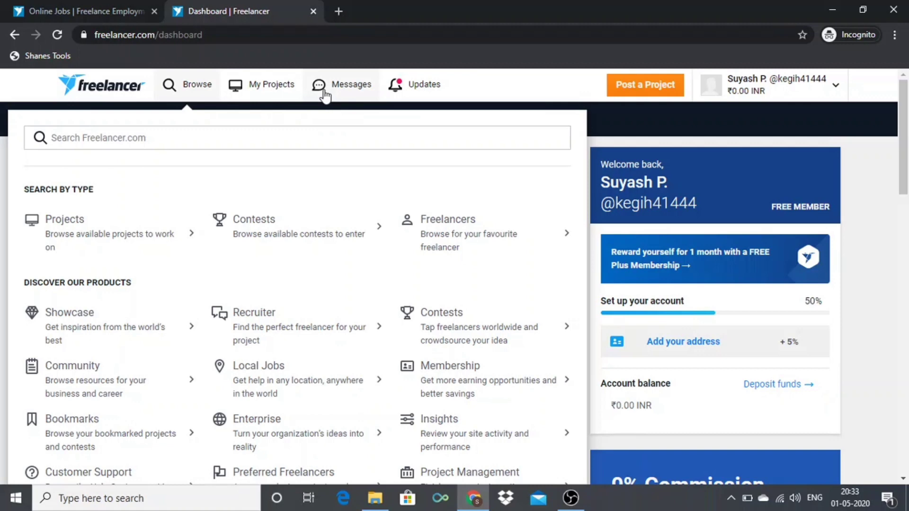
pyautogui.click(417, 89)
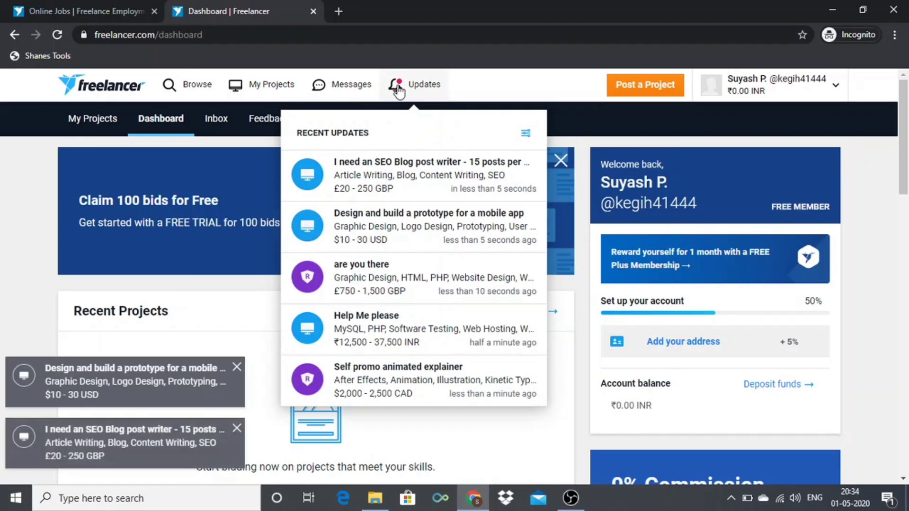
# Browse the available projects and open the "Build Me A Website" listing.
pyautogui.click(194, 86)
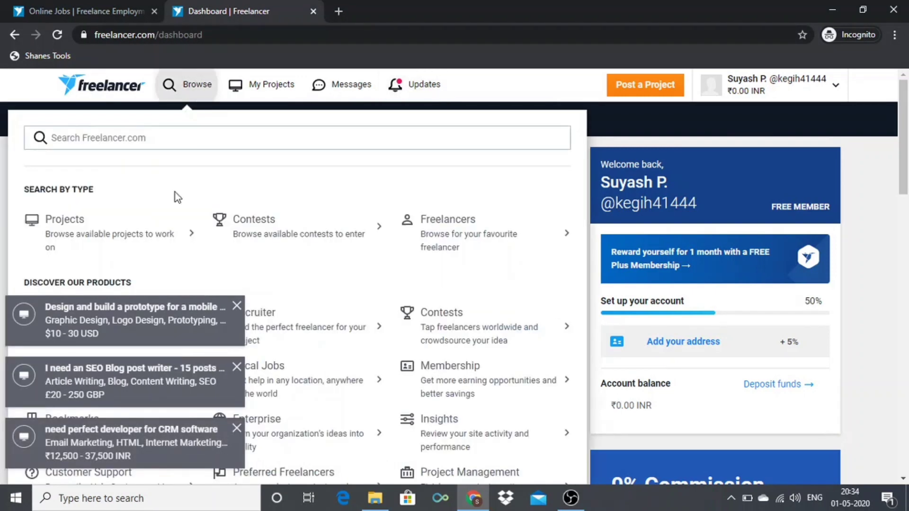
pyautogui.click(90, 233)
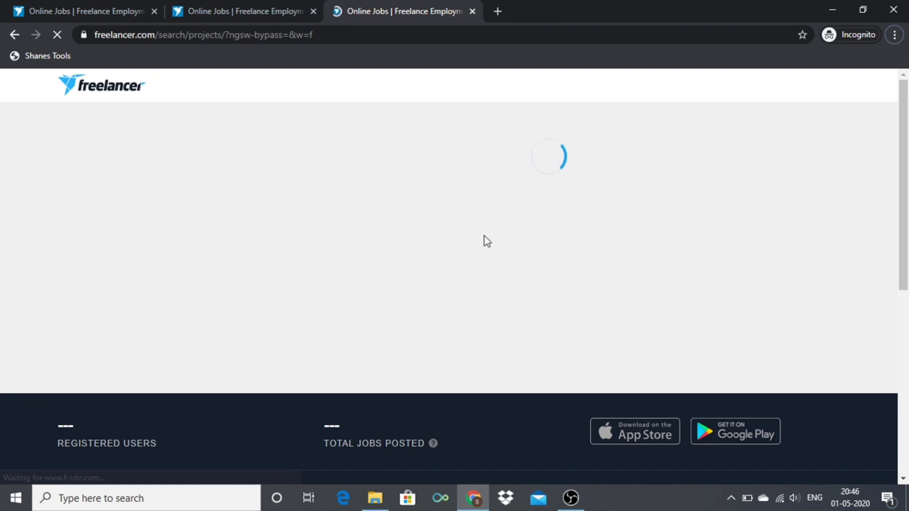
pyautogui.scroll(-2, 482, 240)
pyautogui.scroll(2, 486, 241)
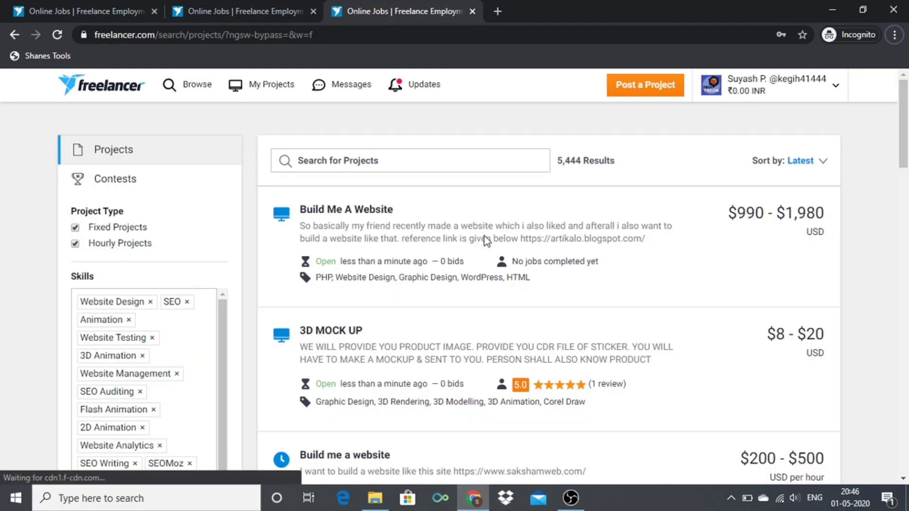
pyautogui.click(322, 239)
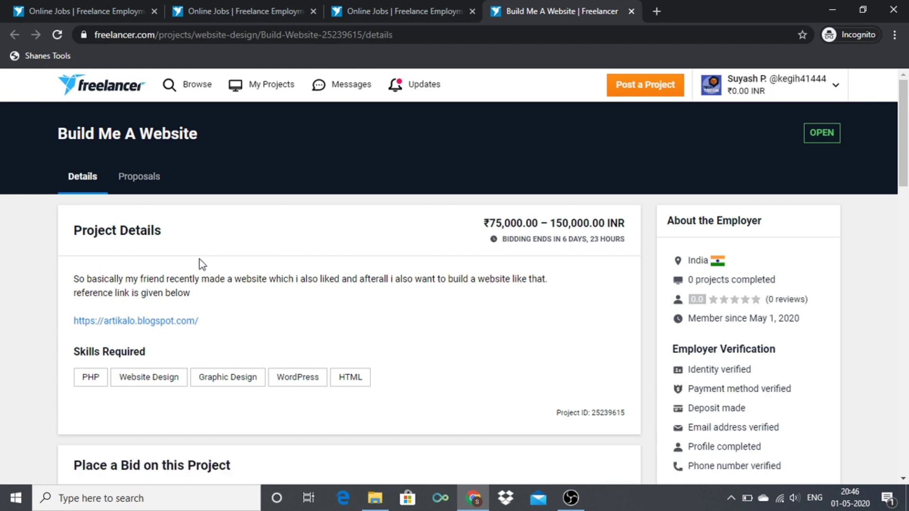
# Read the project's description and reference link, and look over the Place a Bid on this Project section.
pyautogui.moveTo(201, 279); pyautogui.dragTo(117, 279)
pyautogui.click(118, 280)
pyautogui.tripleClick(126, 294)
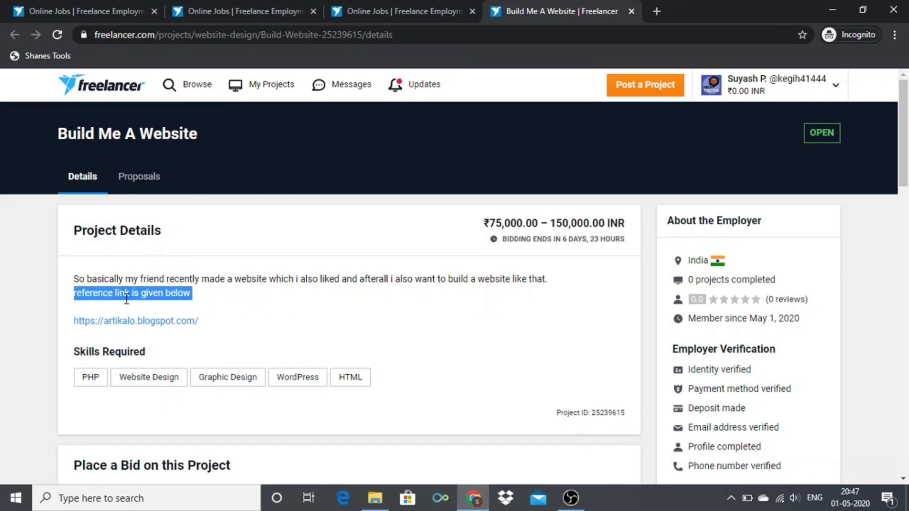
pyautogui.click(128, 302)
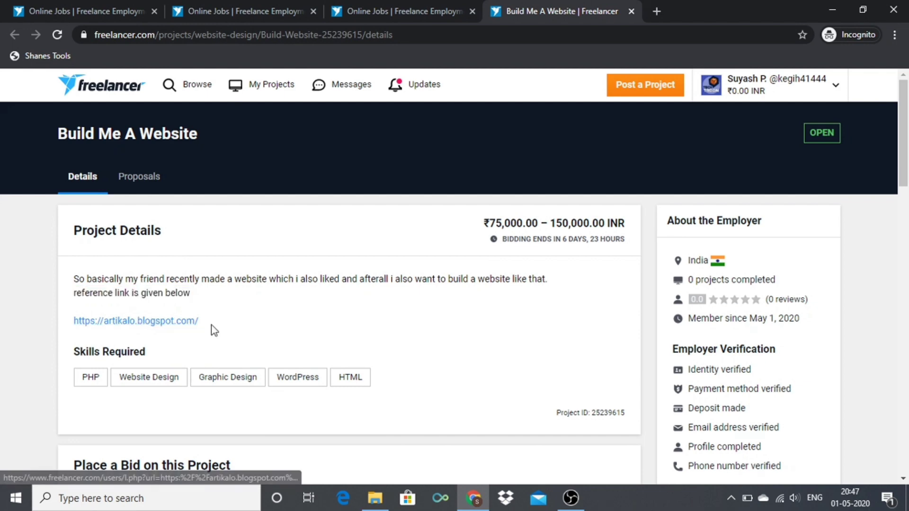
pyautogui.scroll(-4, 214, 330)
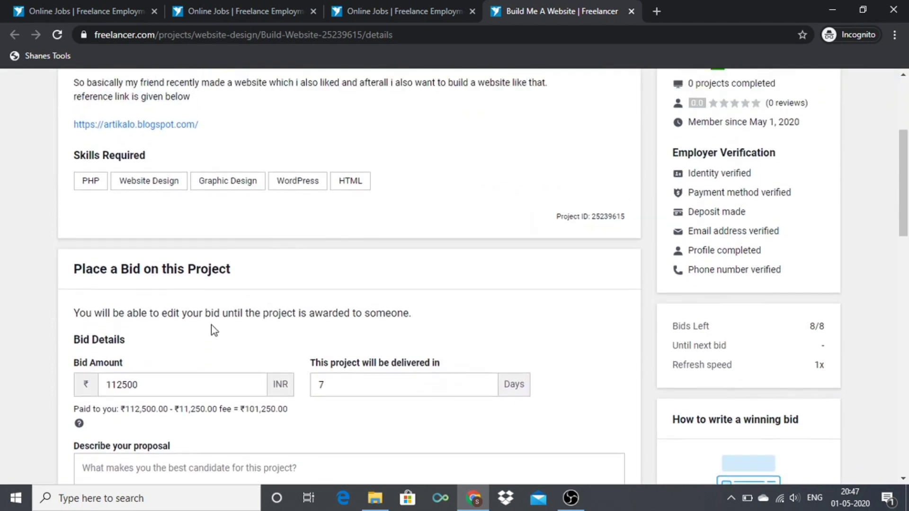
pyautogui.scroll(2, 213, 330)
pyautogui.scroll(-1, 211, 324)
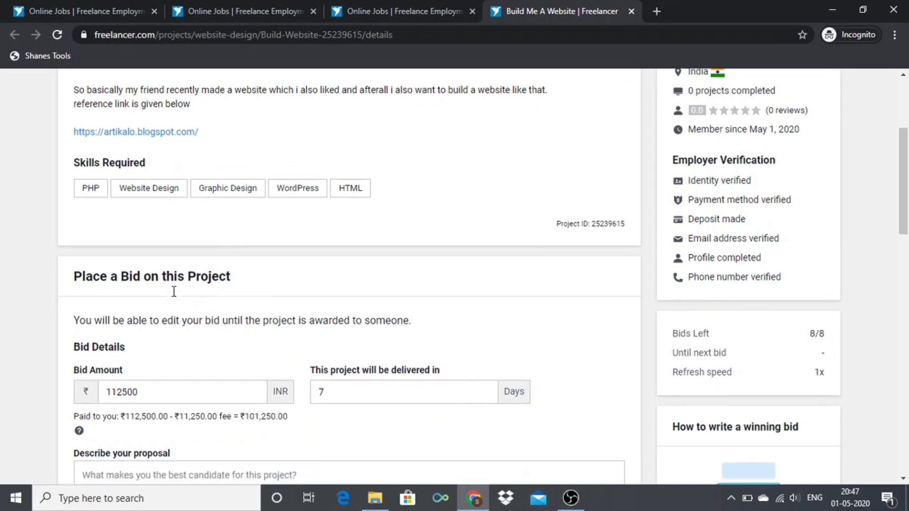
pyautogui.scroll(-3, 174, 291)
pyautogui.moveTo(74, 161); pyautogui.dragTo(248, 180)
pyautogui.click(248, 180)
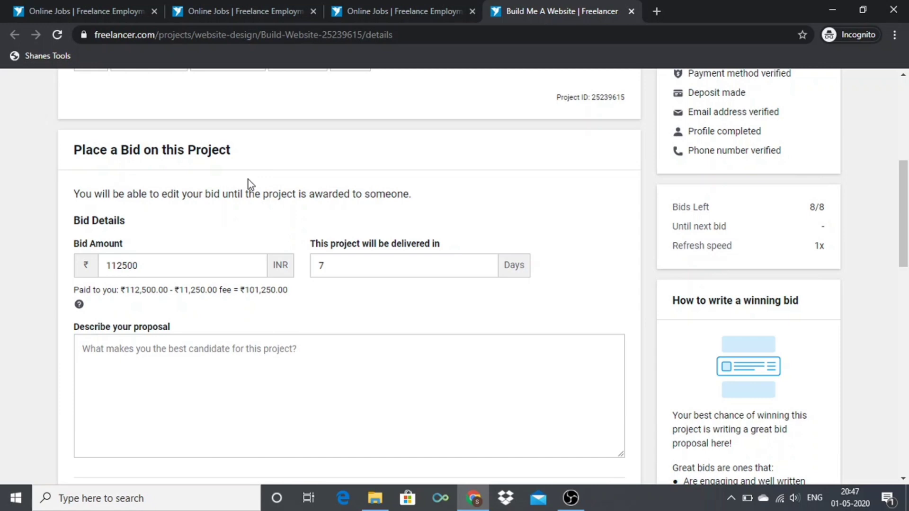
# Compare the project's budget range with the suggested bid amount in the bid details.
pyautogui.scroll(1, 214, 254)
pyautogui.scroll(5, 214, 253)
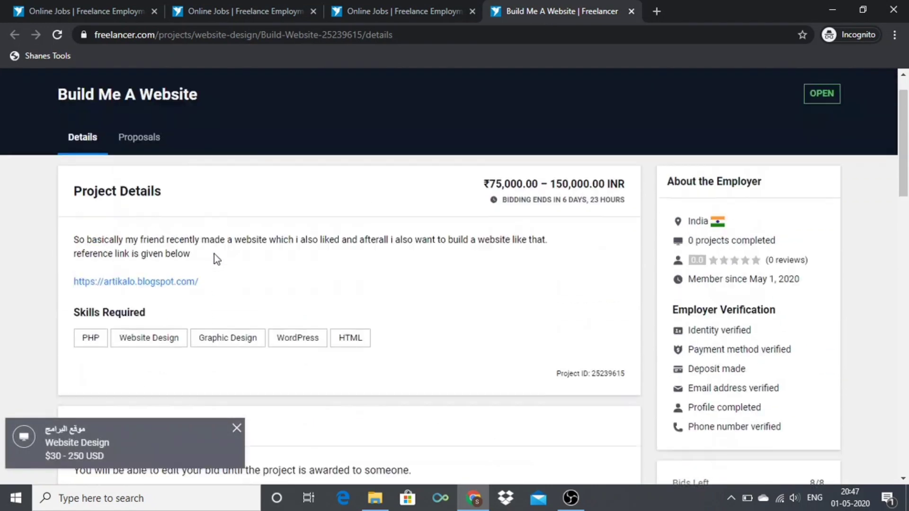
pyautogui.moveTo(492, 226); pyautogui.dragTo(601, 223)
pyautogui.click(533, 223)
pyautogui.click(601, 223)
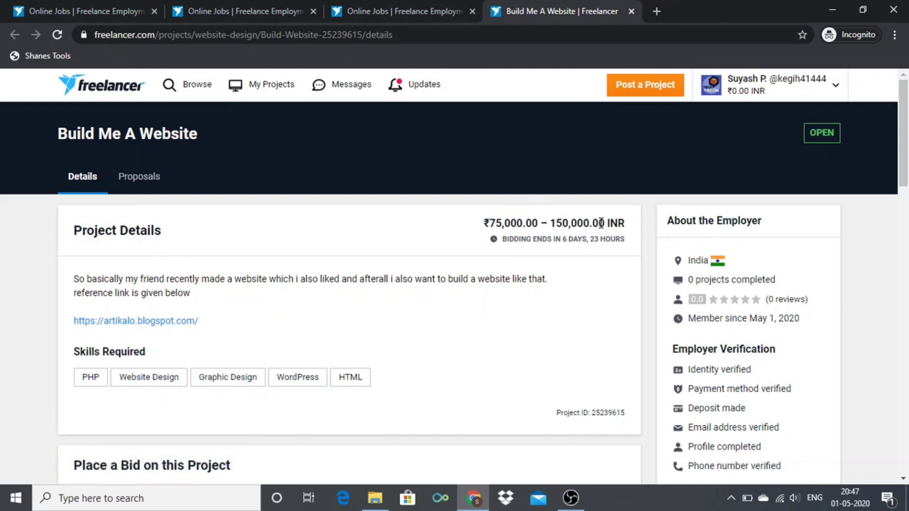
pyautogui.scroll(-7, 600, 223)
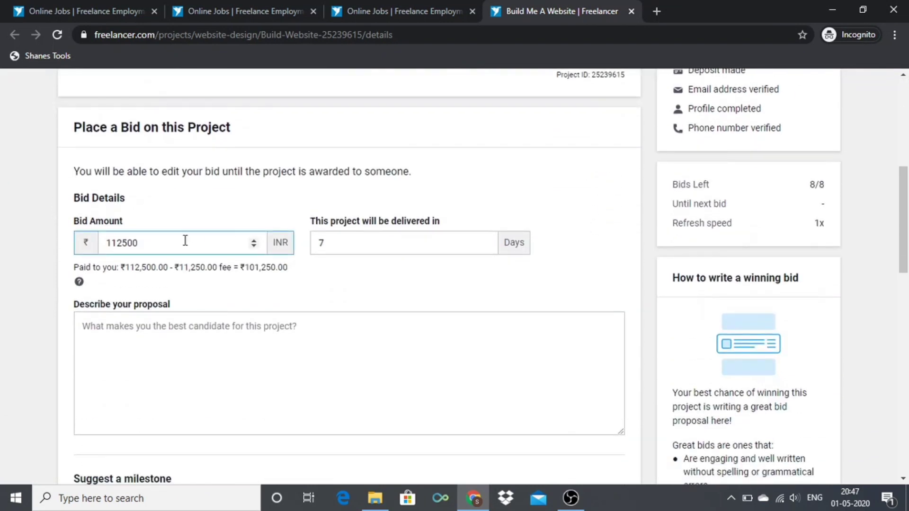
pyautogui.moveTo(138, 244); pyautogui.dragTo(114, 244)
pyautogui.click(110, 244)
pyautogui.scroll(4, 110, 243)
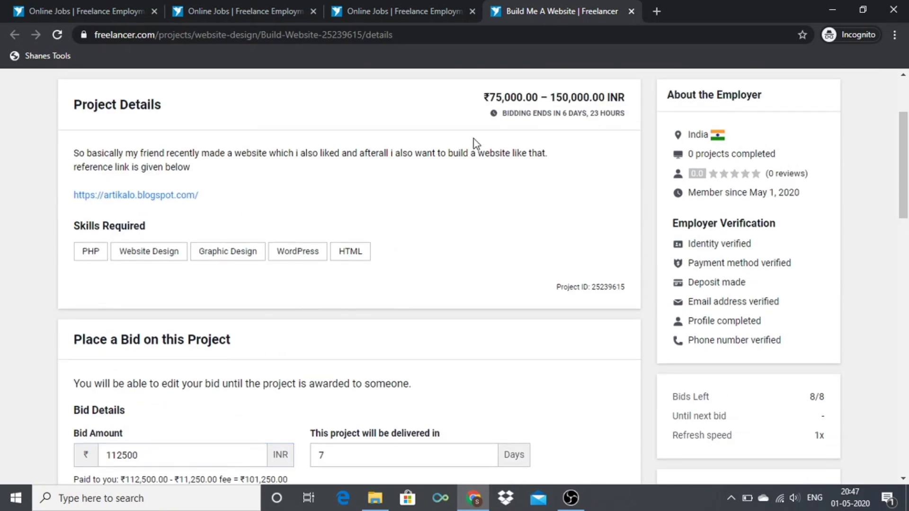
pyautogui.tripleClick(500, 96)
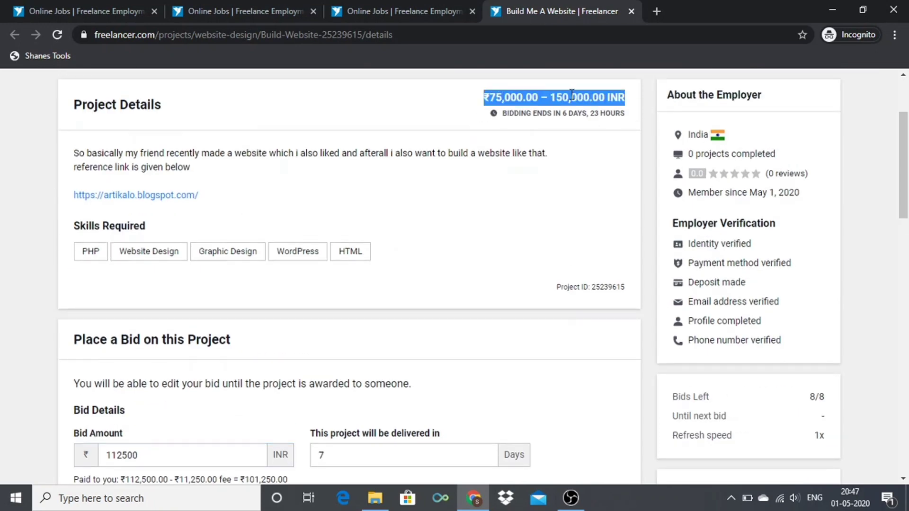
pyautogui.click(572, 94)
pyautogui.scroll(-3, 515, 257)
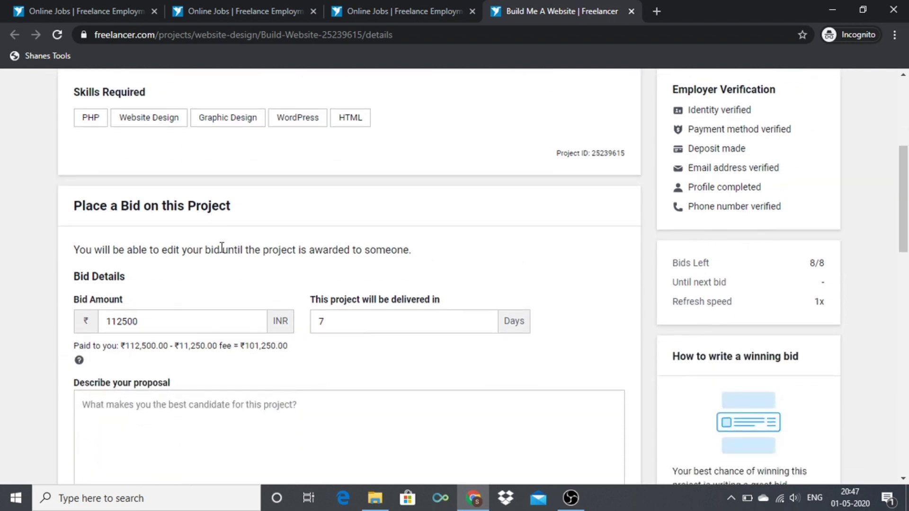
pyautogui.click(132, 318)
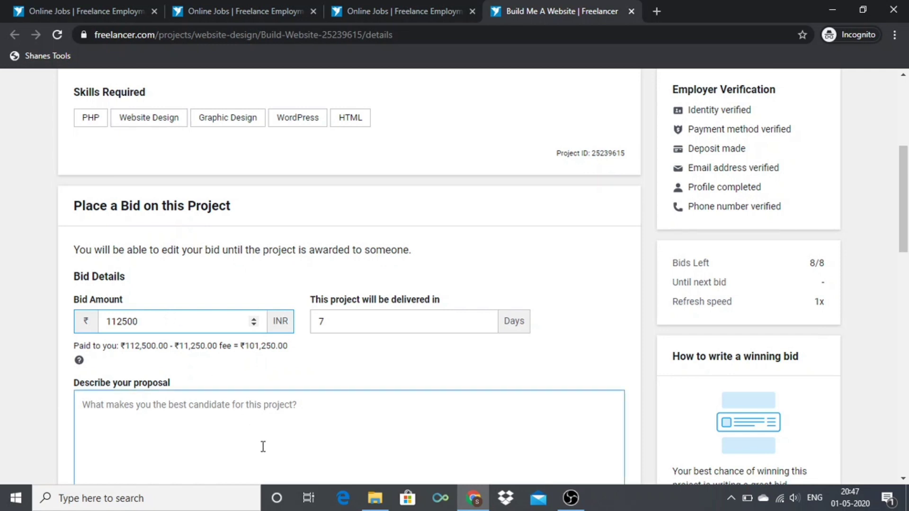
# Set the project's delivery time to 1 day and make the proposal description ready for text entry.
pyautogui.click(347, 315)
pyautogui.moveTo(348, 315); pyautogui.dragTo(308, 318)
pyautogui.press('BackSpace')
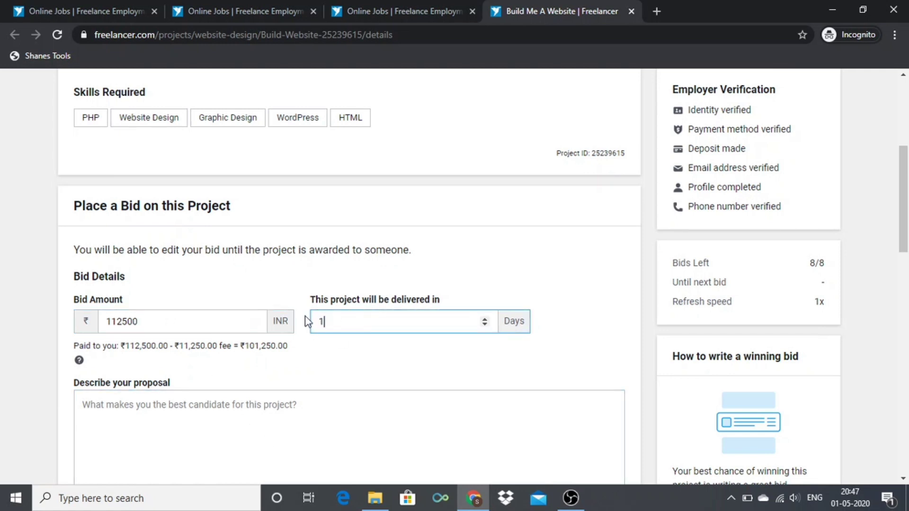
pyautogui.write('1')
pyautogui.click(294, 413)
pyautogui.scroll(-3, 293, 413)
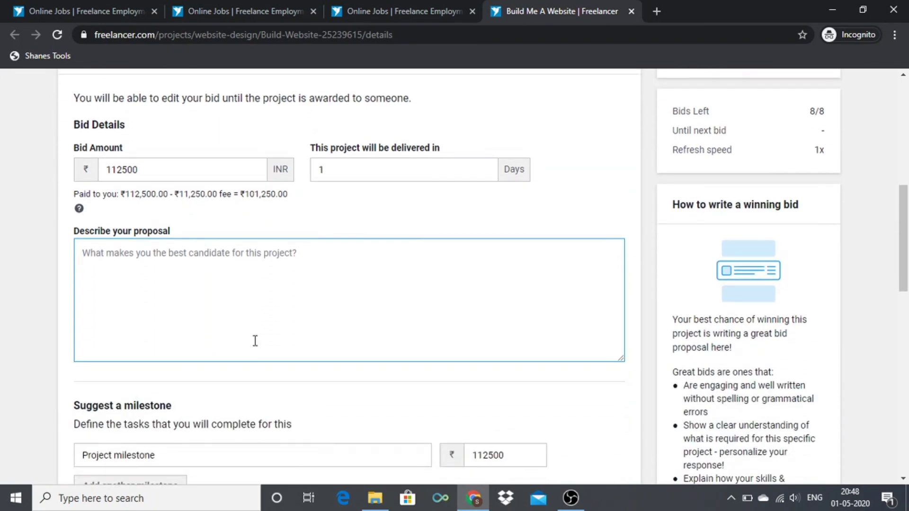
pyautogui.click(338, 166)
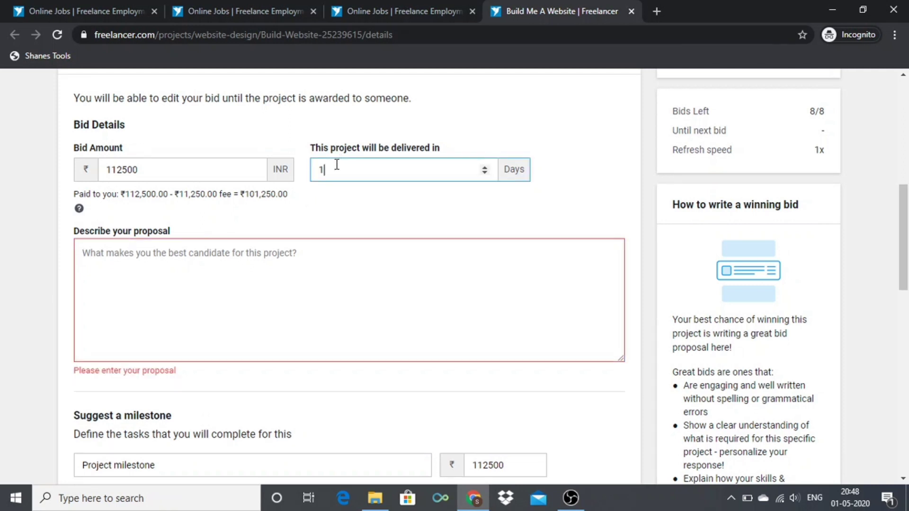
pyautogui.doubleClick(320, 170)
pyautogui.click(325, 277)
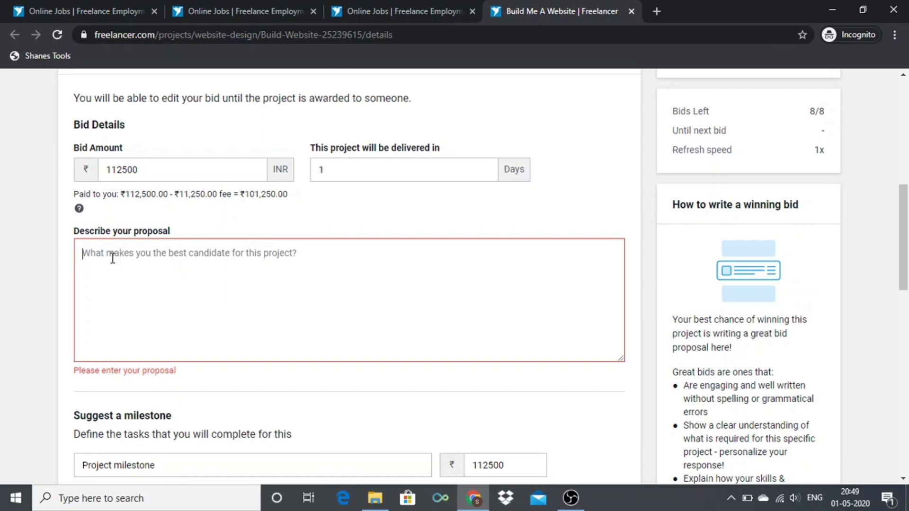
# Name the first suggested milestone "Voiceover" and set its amount to ₹7500.
pyautogui.scroll(-1, 56, 291)
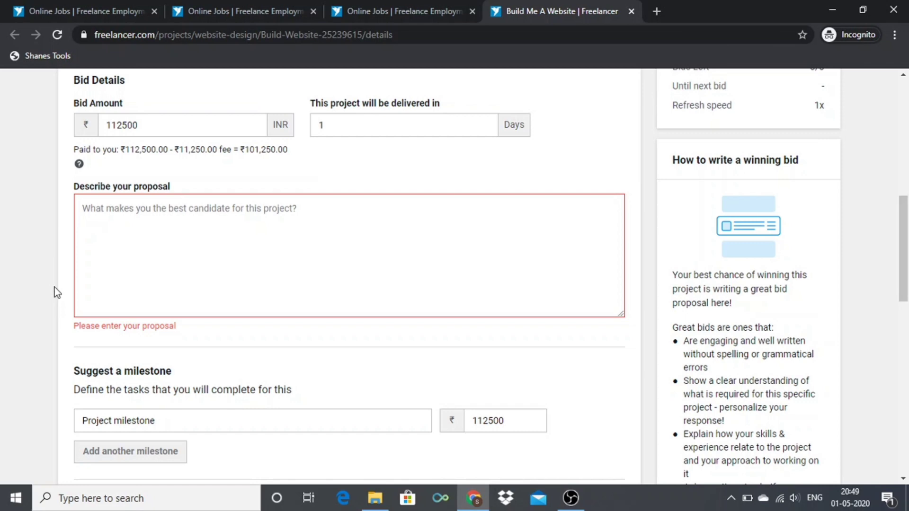
pyautogui.scroll(-4, 54, 288)
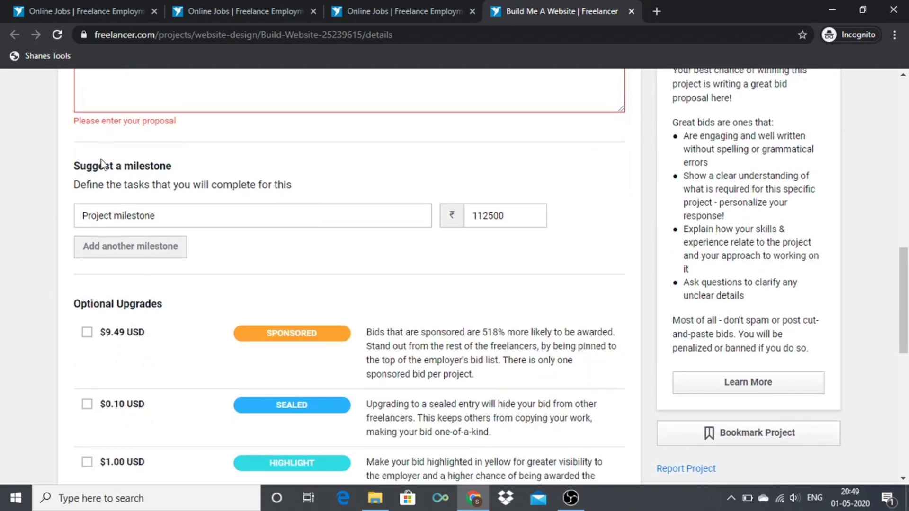
pyautogui.doubleClick(112, 165)
pyautogui.moveTo(113, 165); pyautogui.dragTo(129, 180)
pyautogui.click(128, 179)
pyautogui.click(168, 211)
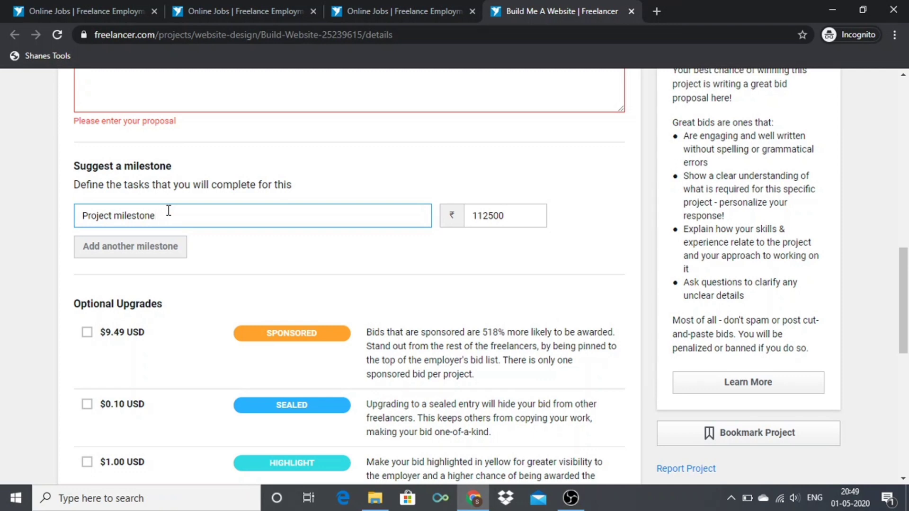
pyautogui.moveTo(168, 210); pyautogui.dragTo(66, 217)
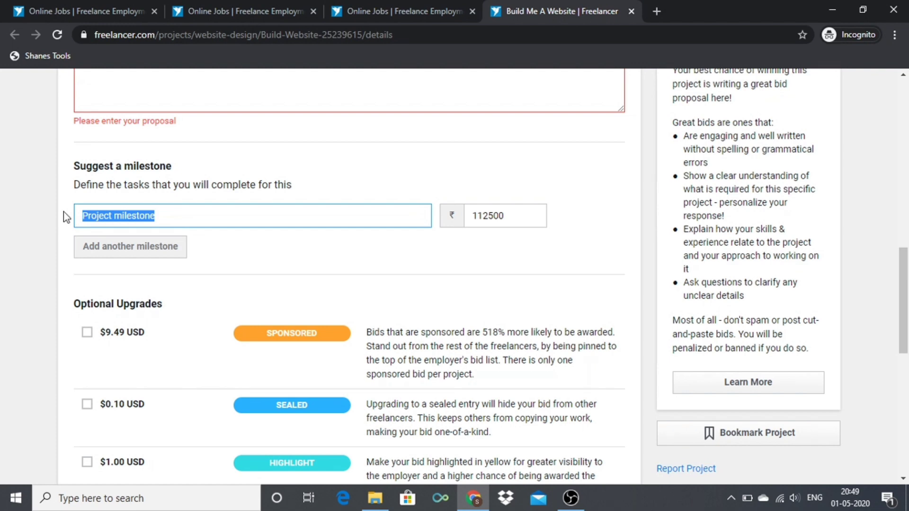
pyautogui.write('V')
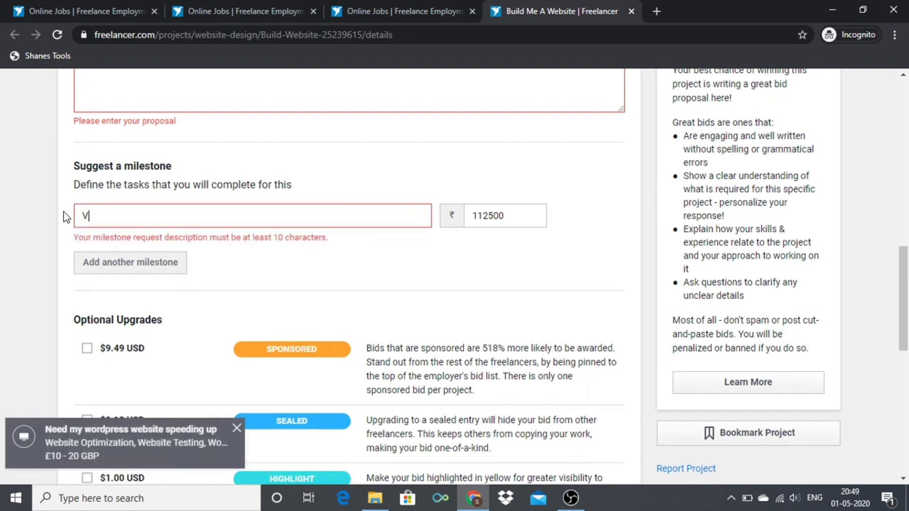
pyautogui.write('oiceover')
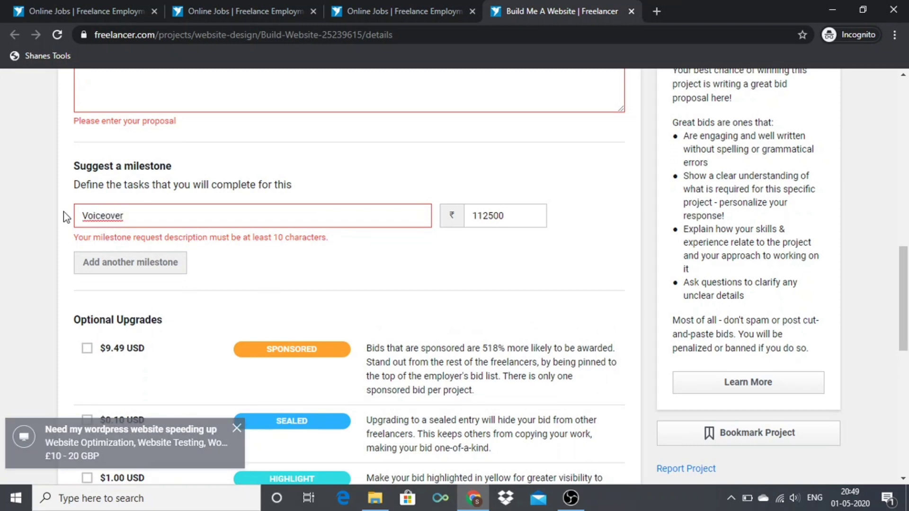
pyautogui.moveTo(506, 215); pyautogui.dragTo(464, 216)
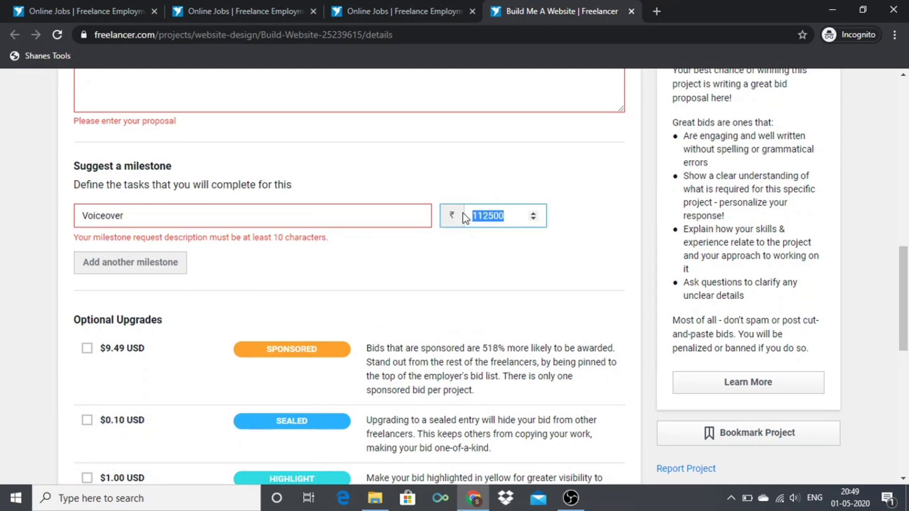
pyautogui.write('75')
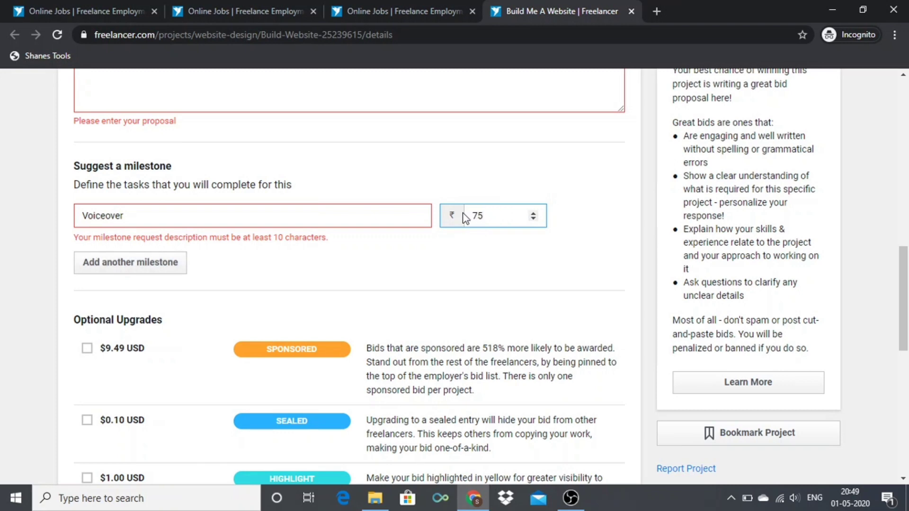
pyautogui.write('00')
# Add another milestone described as "Animation", keeping its suggested amount.
pyautogui.click(136, 265)
pyautogui.click(136, 263)
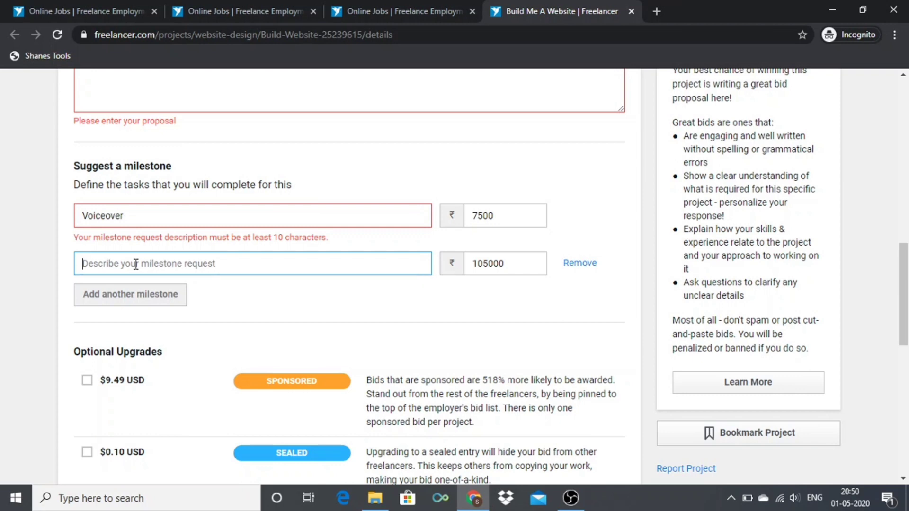
pyautogui.write('Animation')
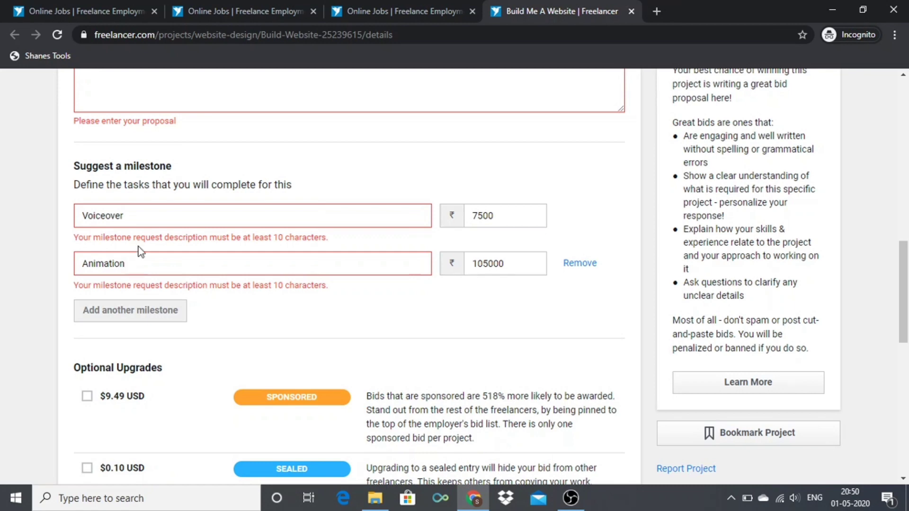
pyautogui.doubleClick(508, 265)
pyautogui.click(485, 262)
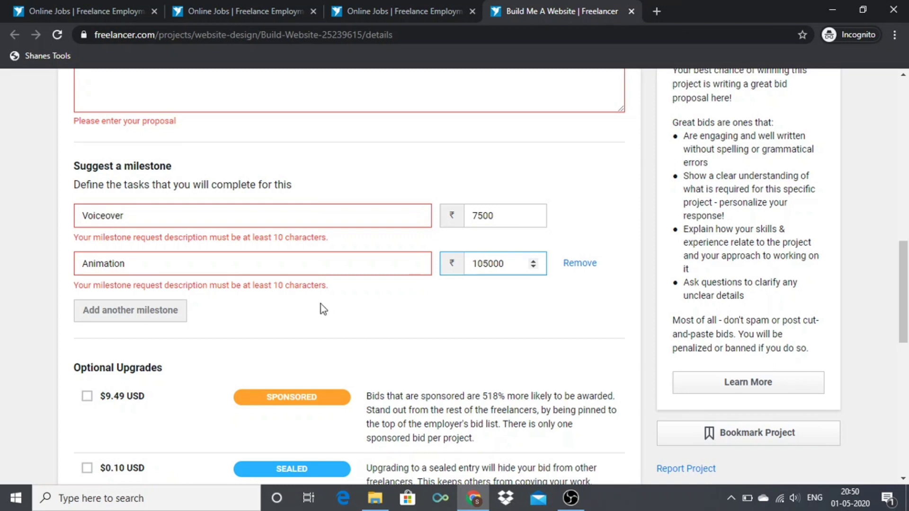
# Try to place the bid on the project, and review the Suggest a milestone section.
pyautogui.scroll(-8, 322, 307)
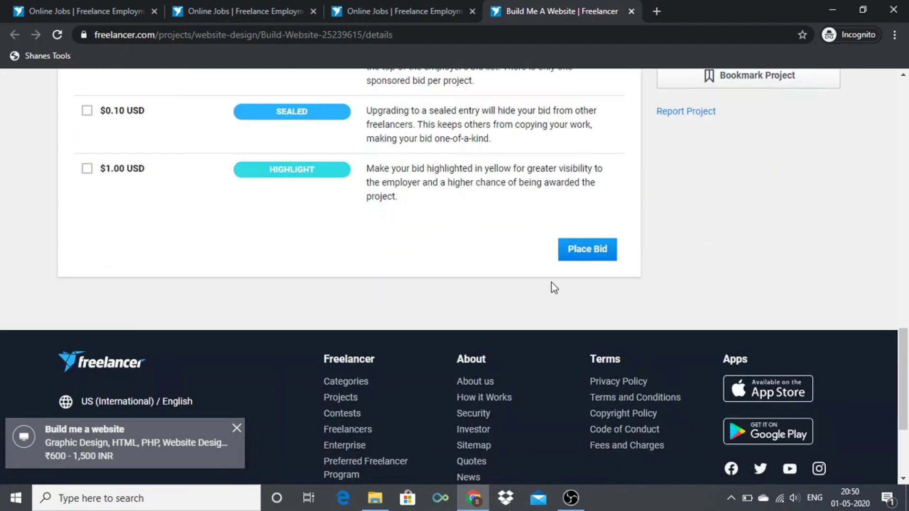
pyautogui.click(575, 251)
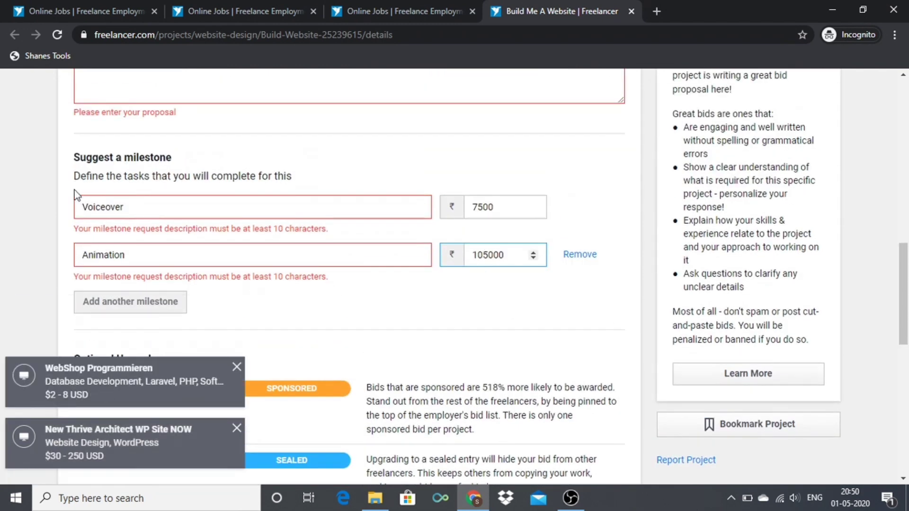
pyautogui.click(251, 172)
pyautogui.tripleClick(251, 172)
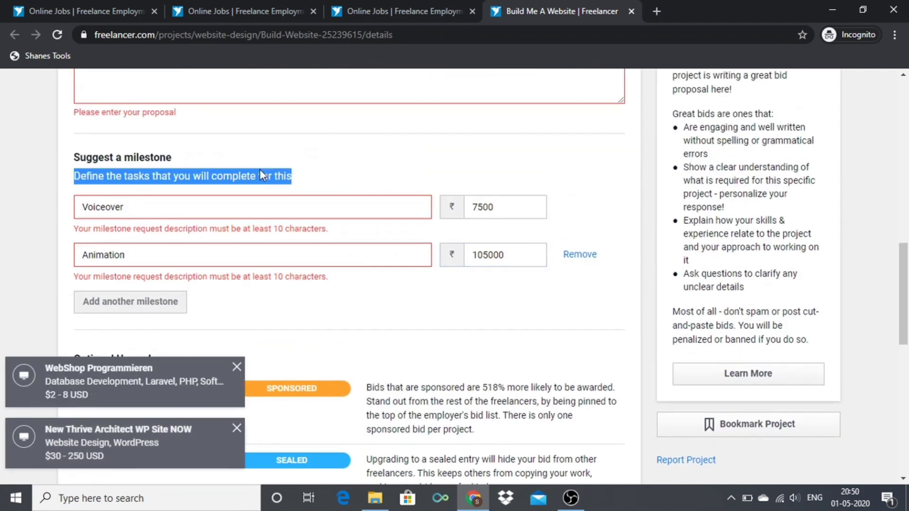
pyautogui.doubleClick(140, 158)
pyautogui.moveTo(140, 158); pyautogui.dragTo(145, 175)
pyautogui.click(145, 175)
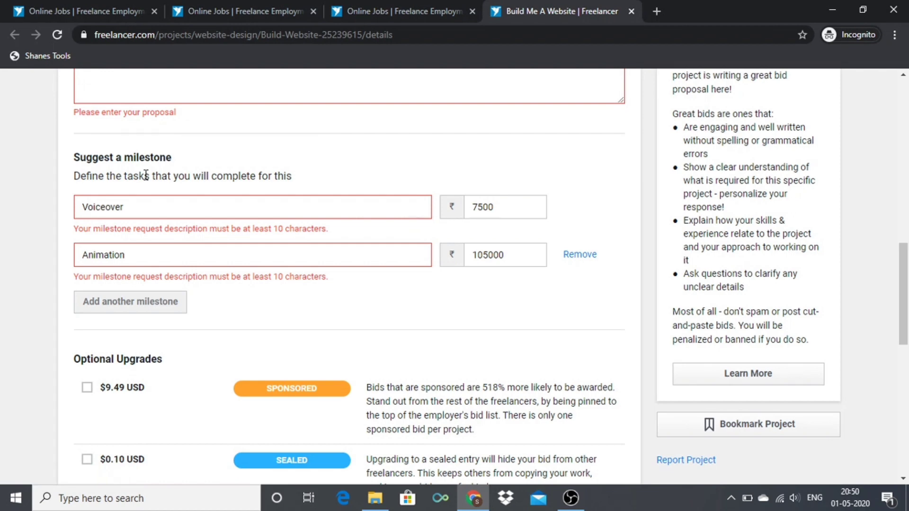
pyautogui.scroll(6, 145, 175)
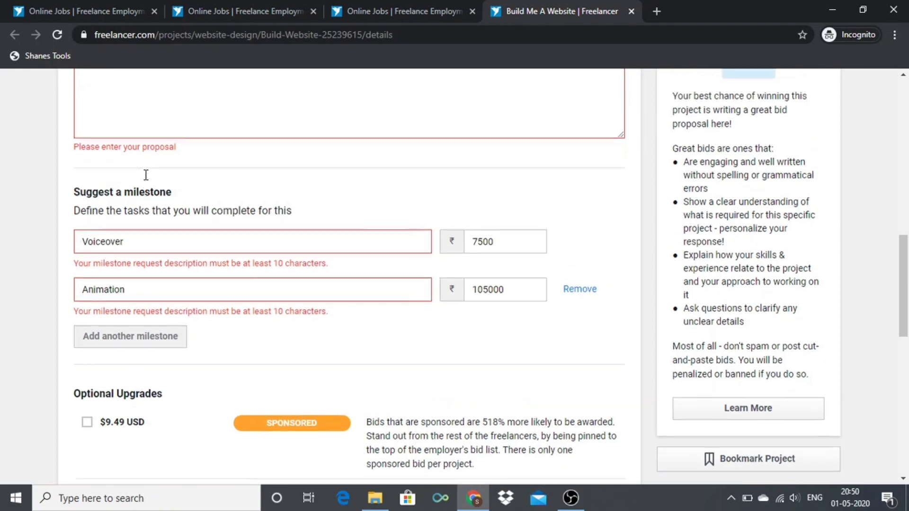
pyautogui.scroll(-5, 147, 180)
pyautogui.scroll(-1, 146, 180)
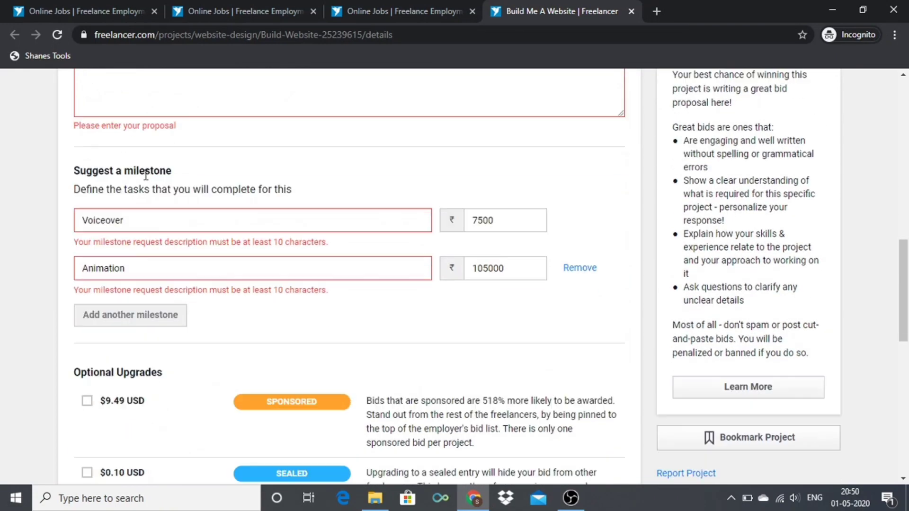
# Open the project's proposals and compare the average bid with the amounts, delivery times and descriptions of the submitted bids.
pyautogui.scroll(10, 147, 185)
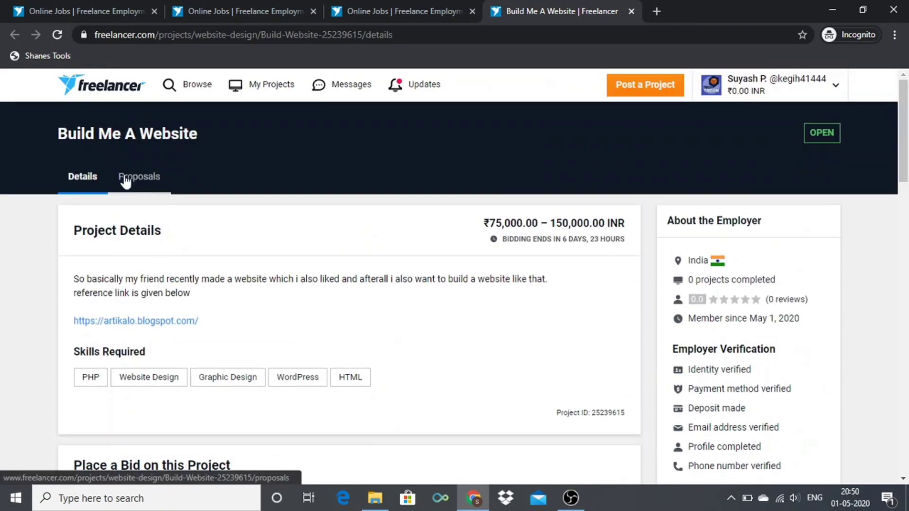
pyautogui.click(141, 176)
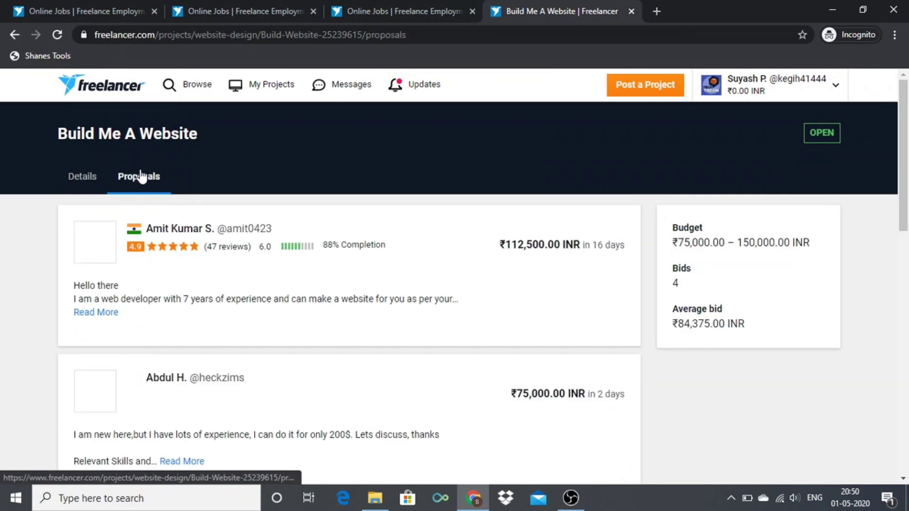
pyautogui.tripleClick(707, 324)
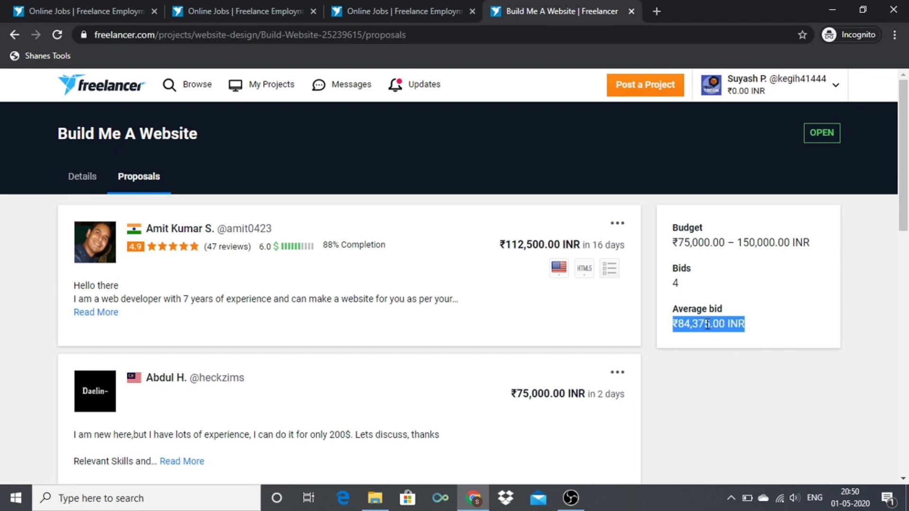
pyautogui.click(707, 324)
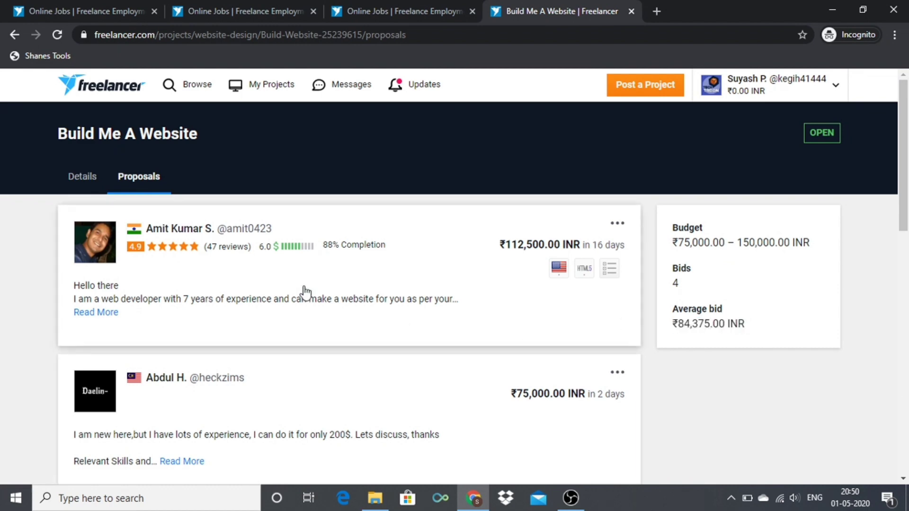
pyautogui.scroll(-1, 303, 294)
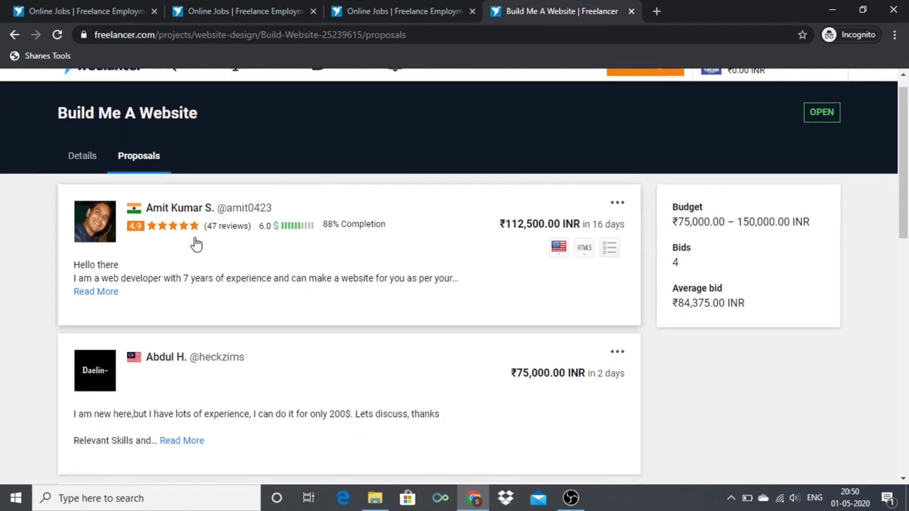
pyautogui.scroll(-2, 196, 243)
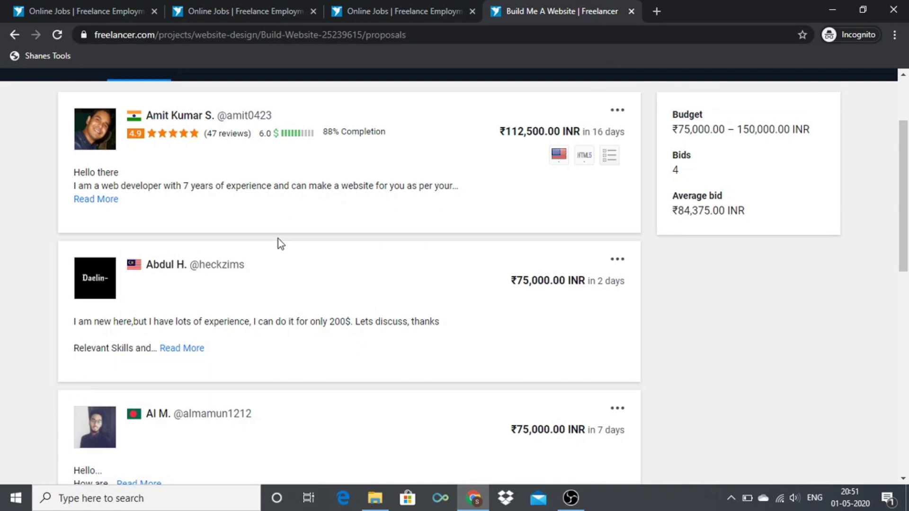
pyautogui.scroll(-3, 277, 239)
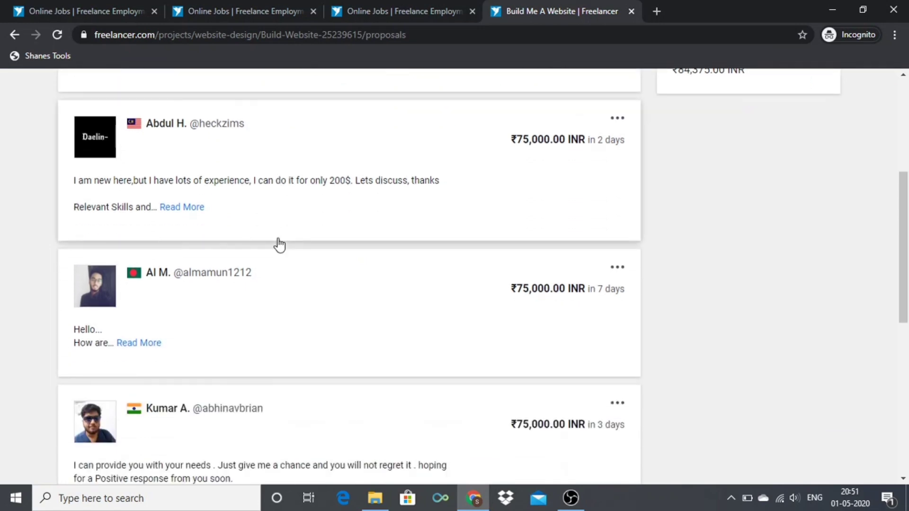
pyautogui.scroll(-5, 279, 245)
pyautogui.scroll(5, 279, 245)
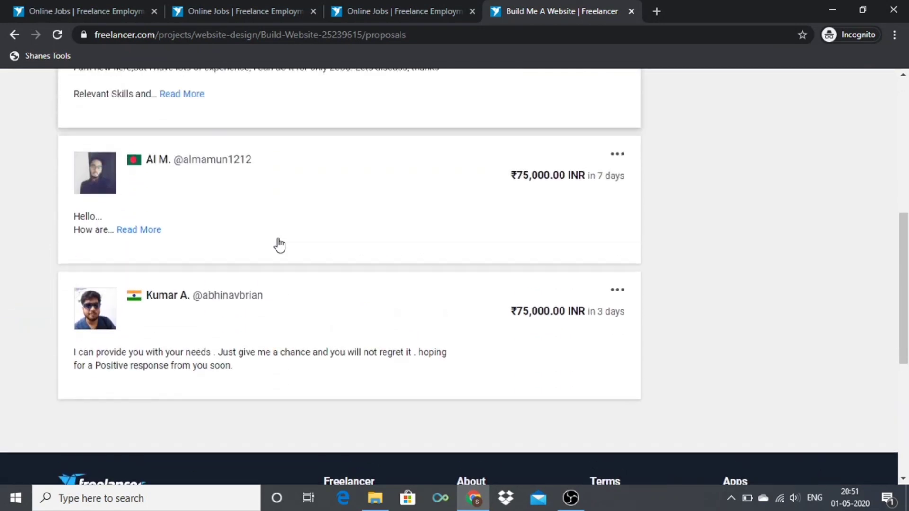
pyautogui.scroll(5, 279, 244)
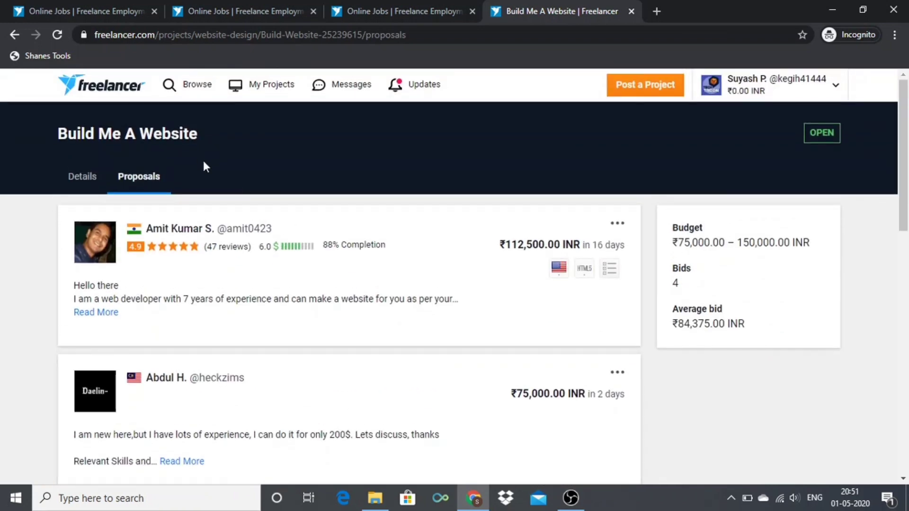
# Return to the project details, browse the available contests, and close two of the leftover Online Jobs browser tabs.
pyautogui.click(84, 193)
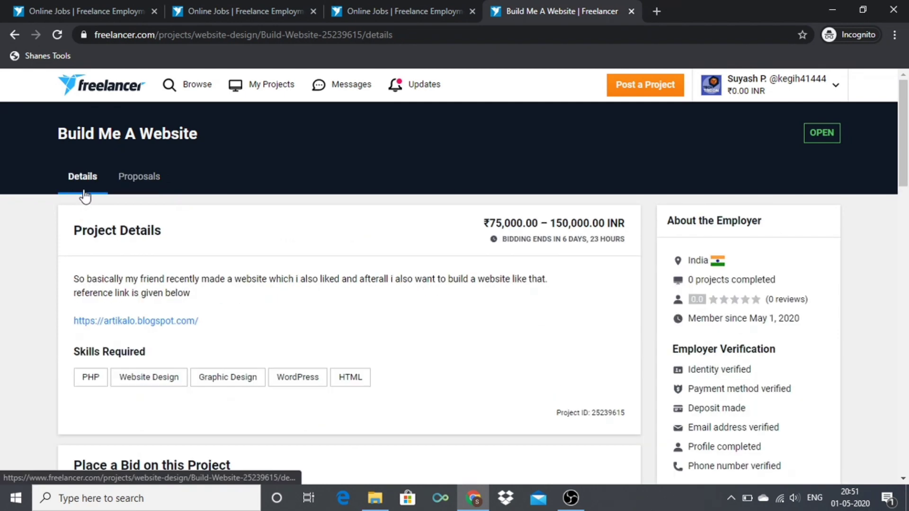
pyautogui.click(186, 84)
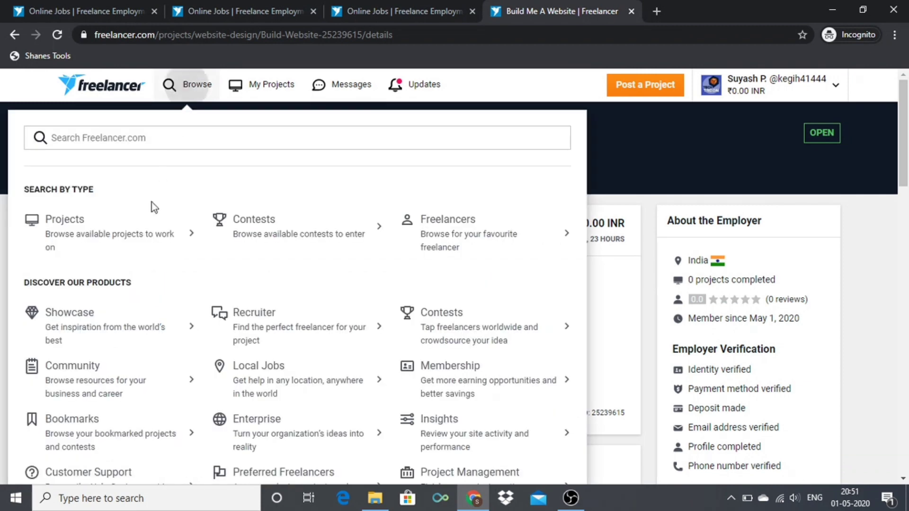
pyautogui.click(279, 235)
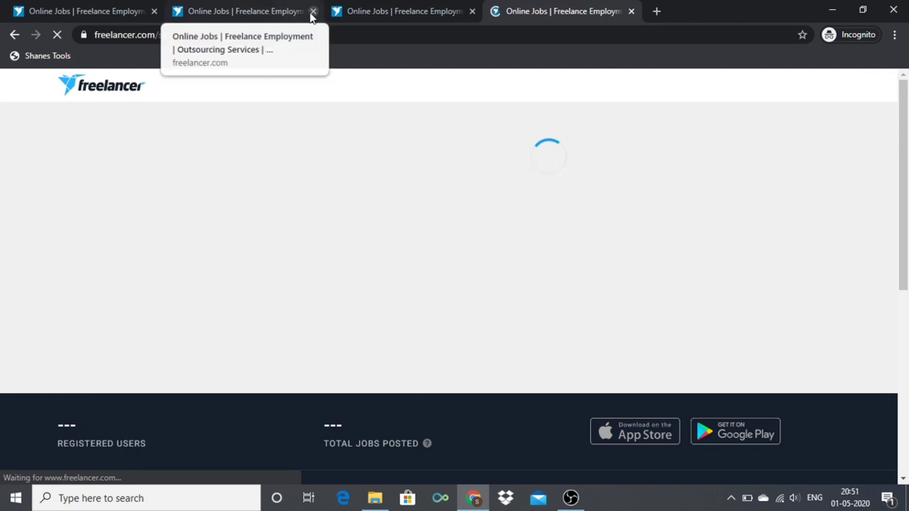
pyautogui.click(310, 13)
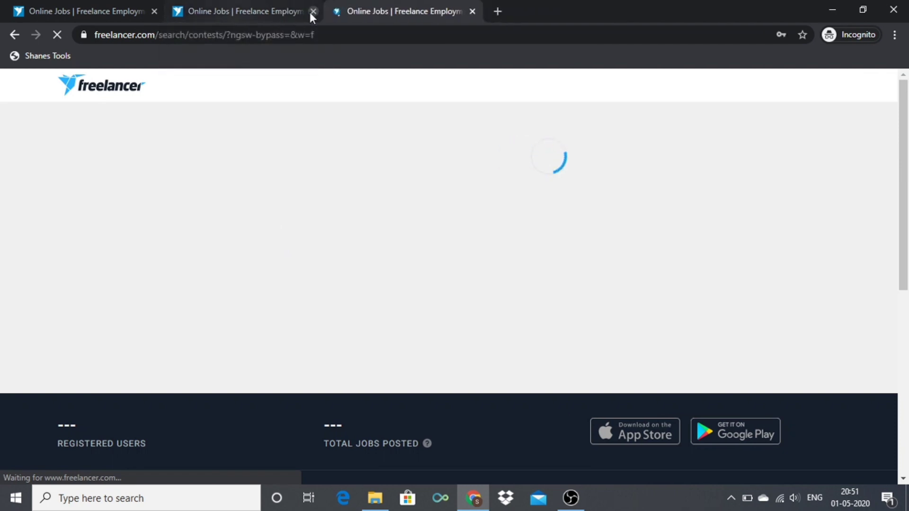
pyautogui.click(311, 13)
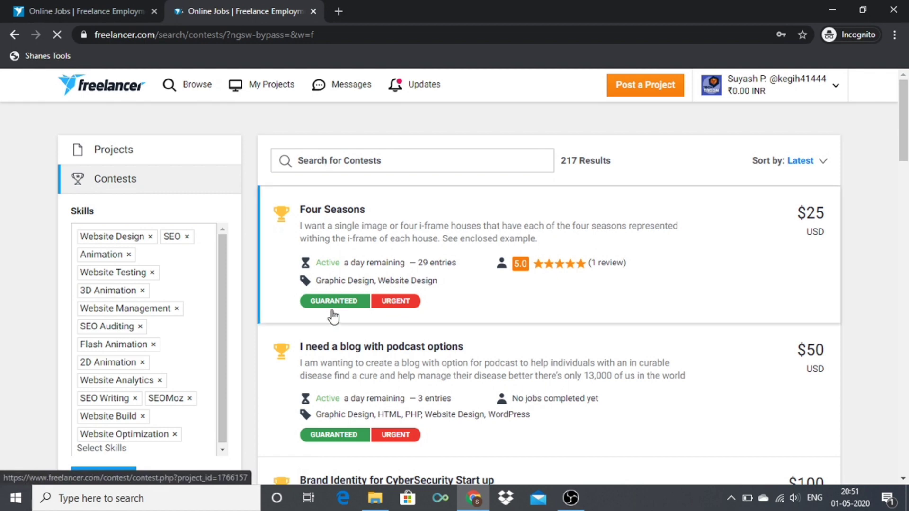
# Look through the available contests and open the Four Seasons contest in a separate browser tab.
pyautogui.scroll(-5, 401, 309)
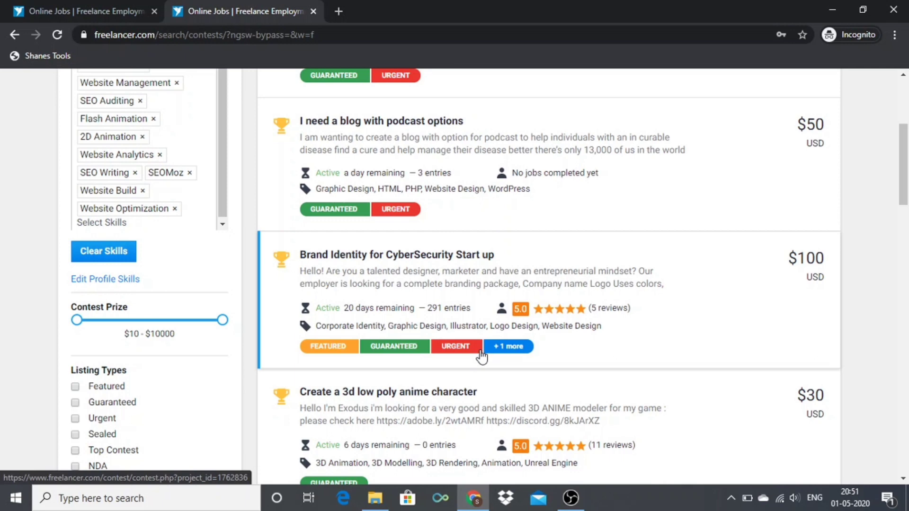
pyautogui.scroll(3, 481, 355)
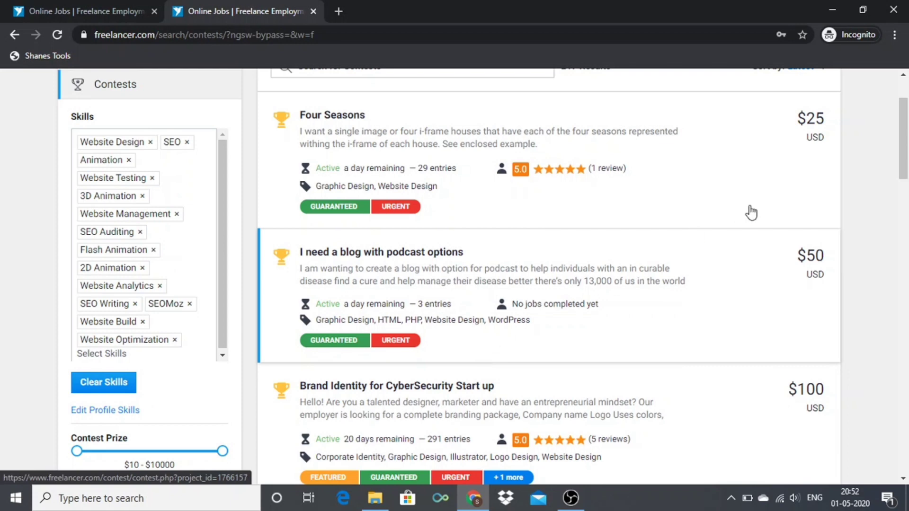
pyautogui.scroll(2, 904, 123)
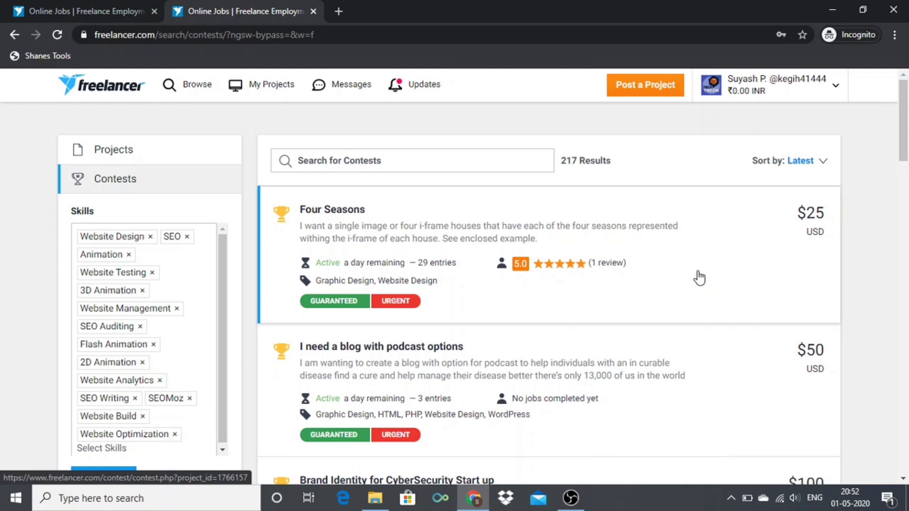
pyautogui.rightClick(318, 217)
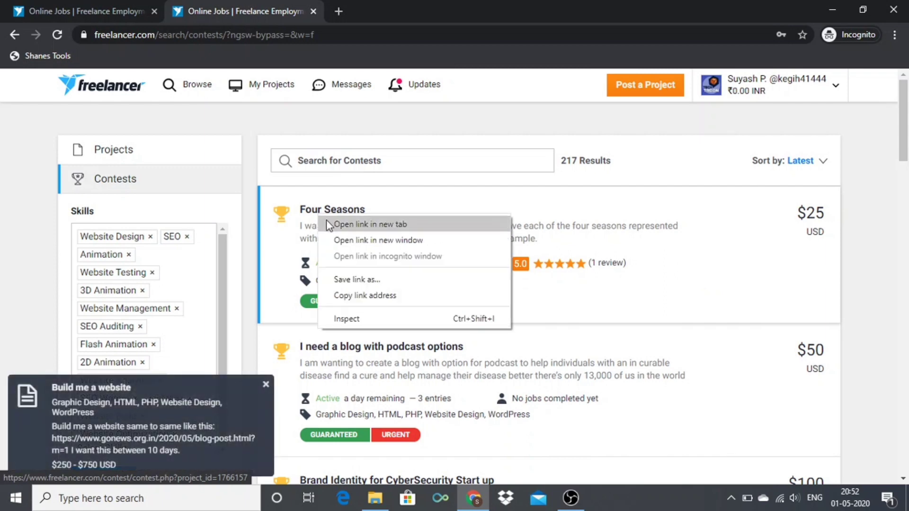
pyautogui.click(327, 223)
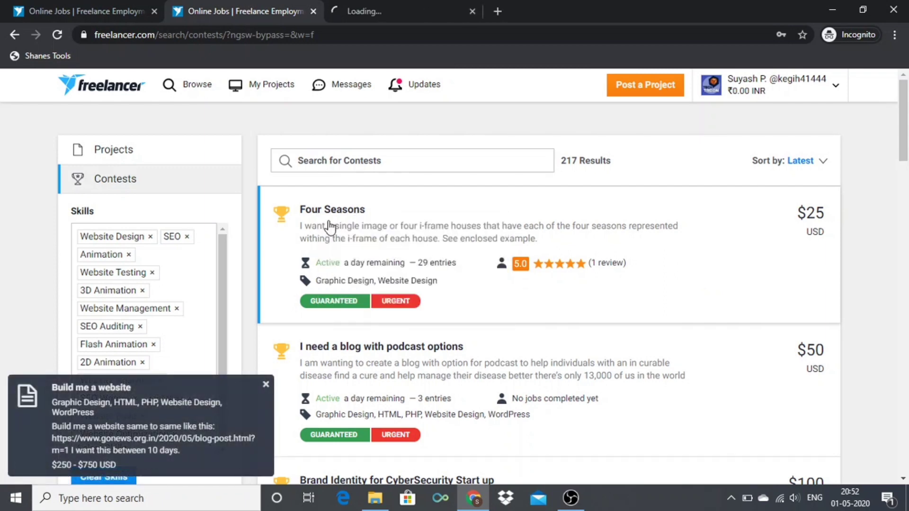
pyautogui.click(343, 4)
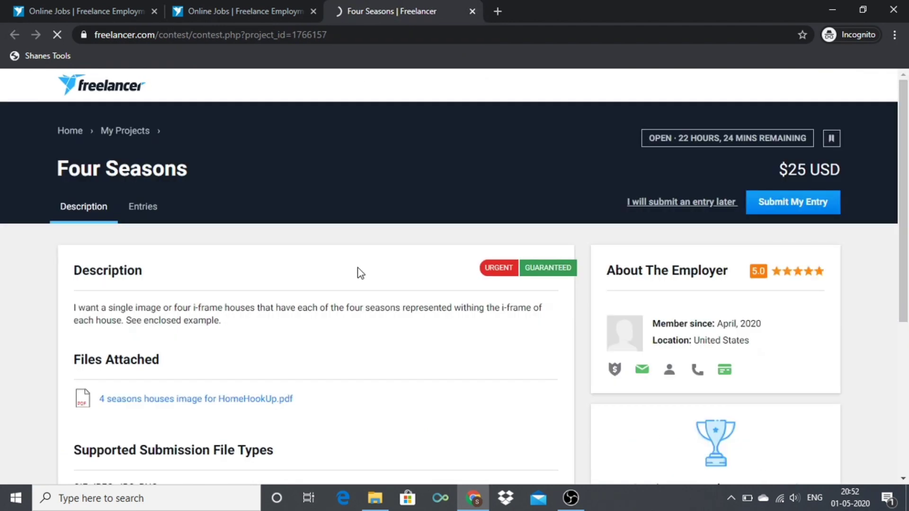
# Review the Four Seasons contest's title, prize amount and remaining time.
pyautogui.scroll(-1, 359, 273)
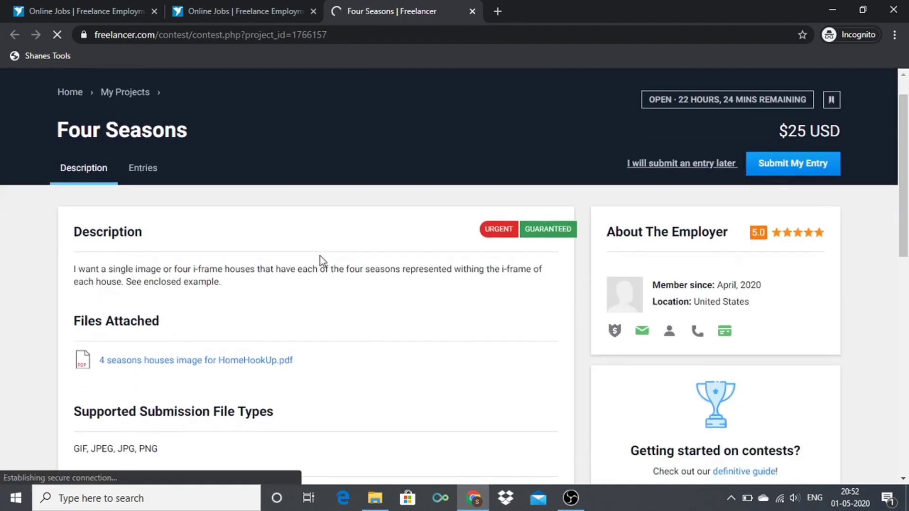
pyautogui.tripleClick(82, 132)
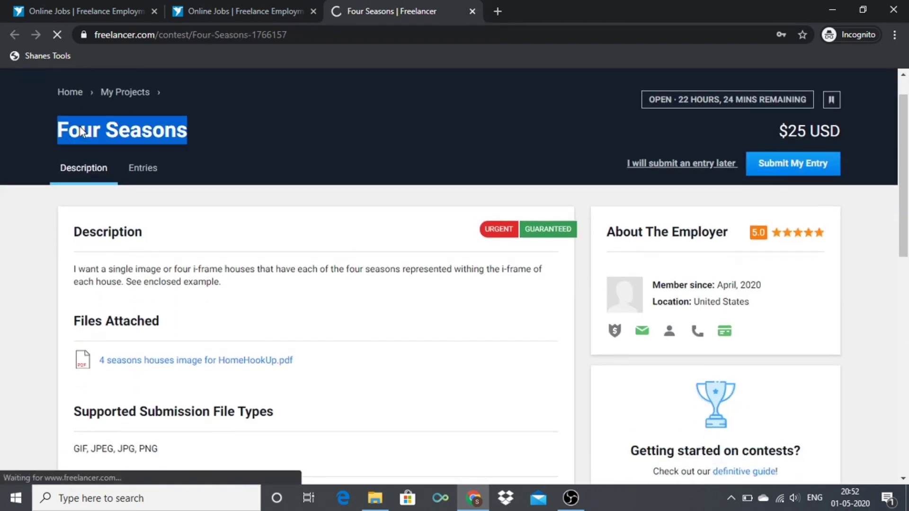
pyautogui.click(115, 132)
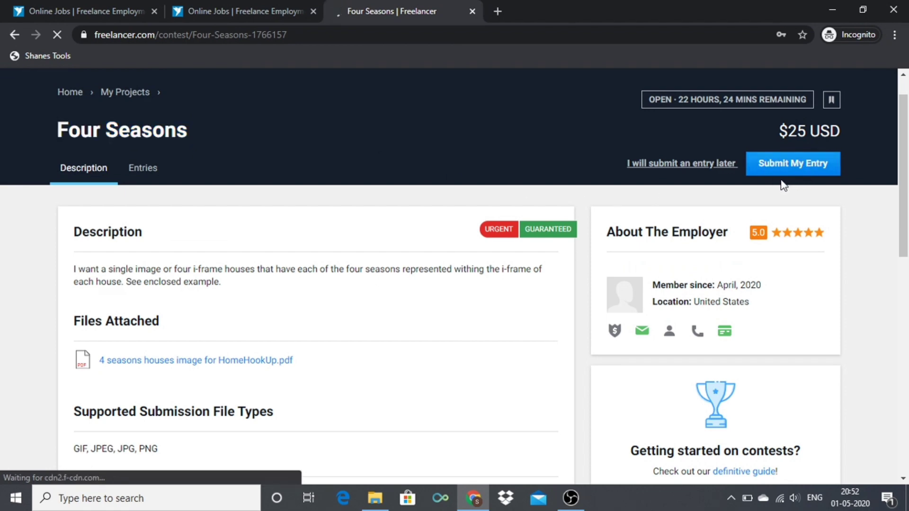
pyautogui.moveTo(780, 124); pyautogui.dragTo(844, 142)
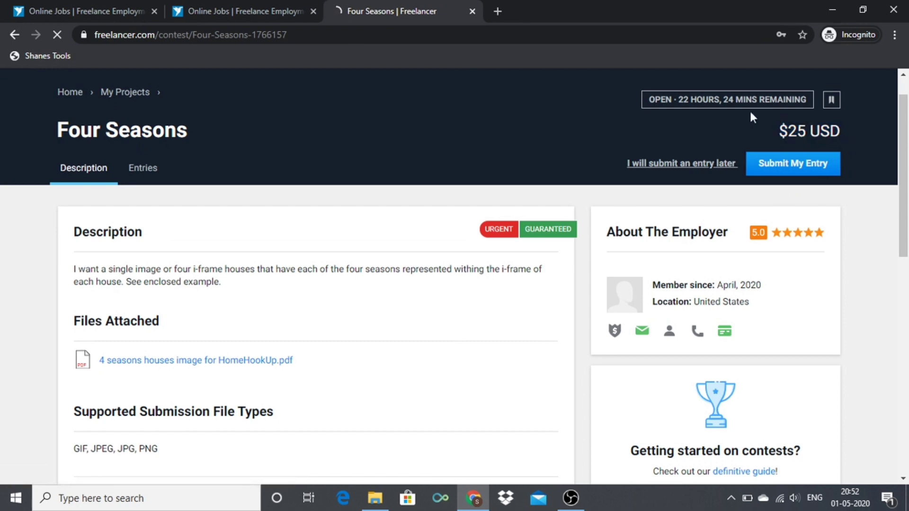
pyautogui.tripleClick(729, 98)
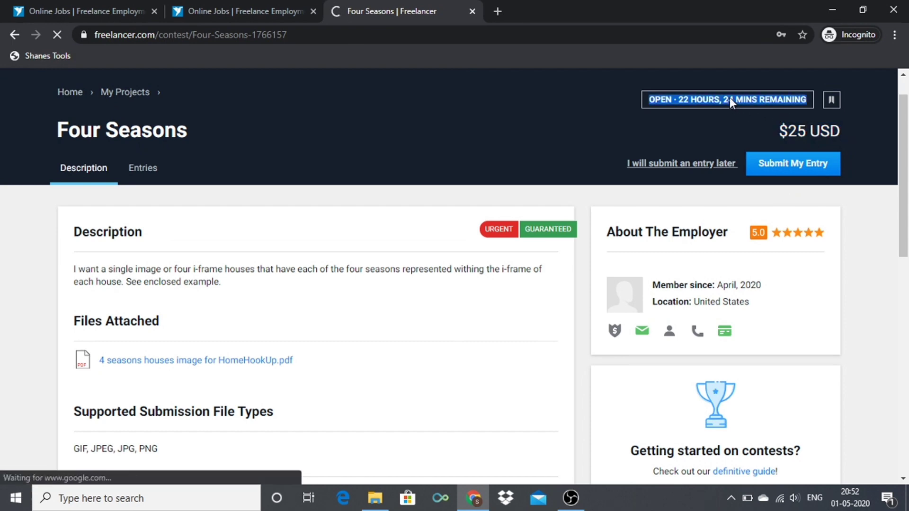
pyautogui.click(729, 97)
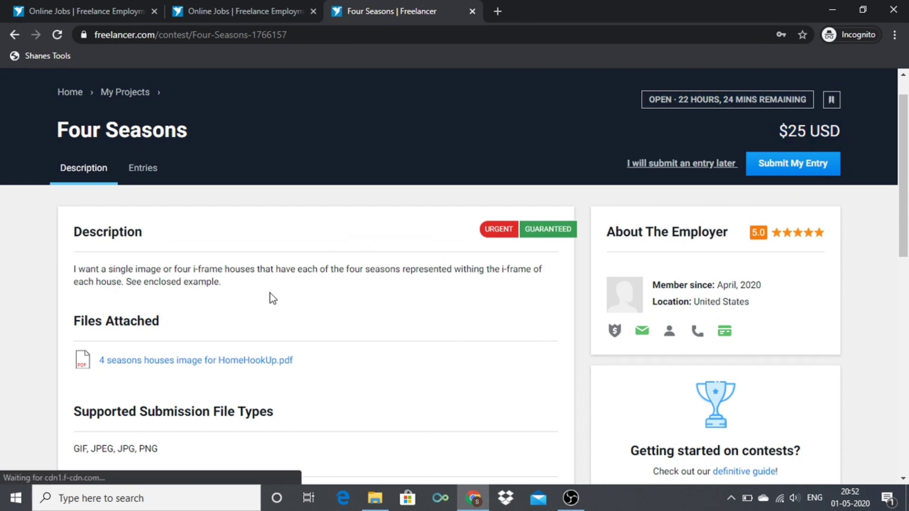
# Read the contest's description and check its attached files, supported submission file types and recommended skills.
pyautogui.tripleClick(226, 265)
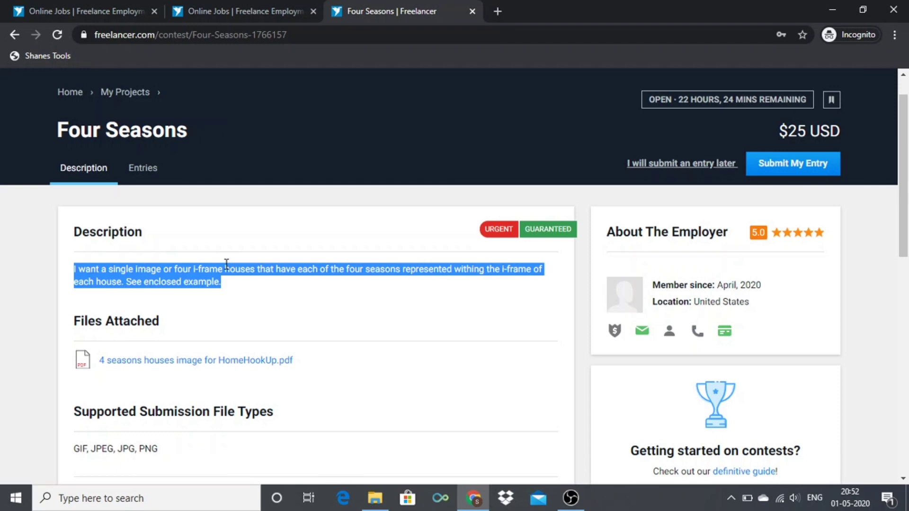
pyautogui.click(226, 264)
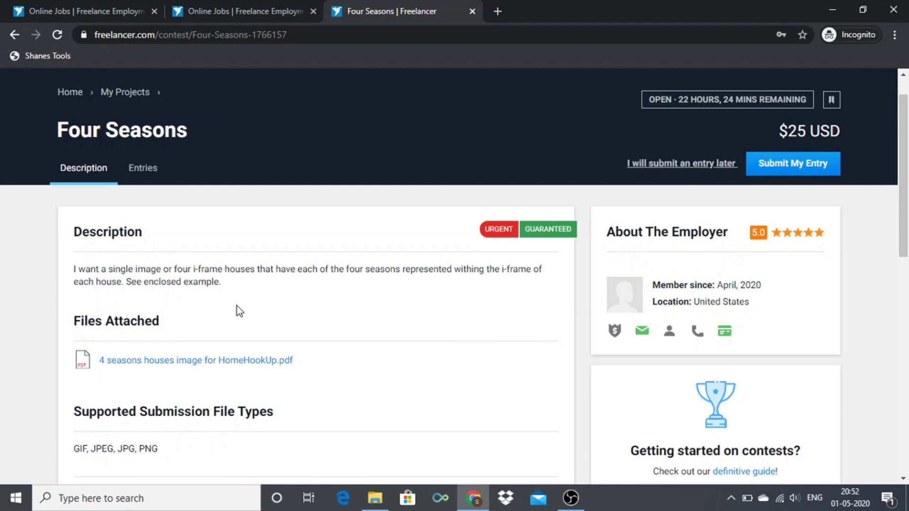
pyautogui.scroll(-1, 237, 305)
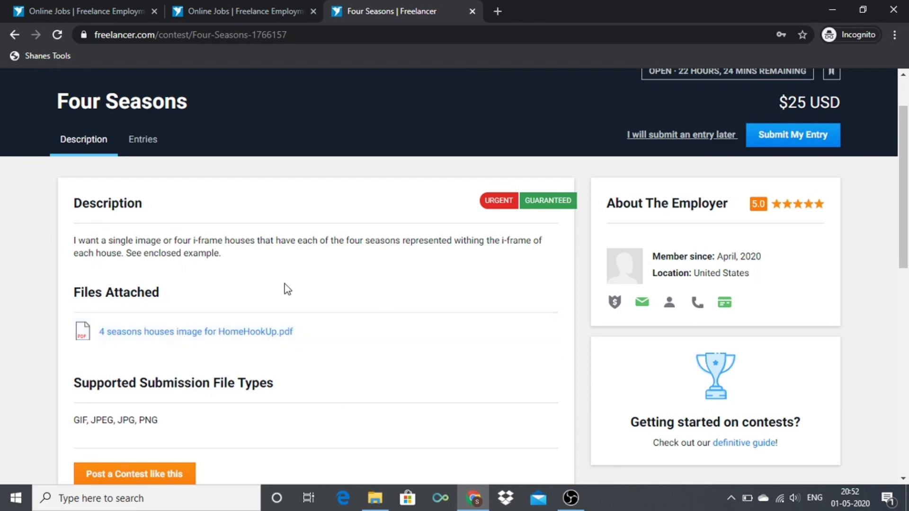
pyautogui.scroll(-5, 202, 339)
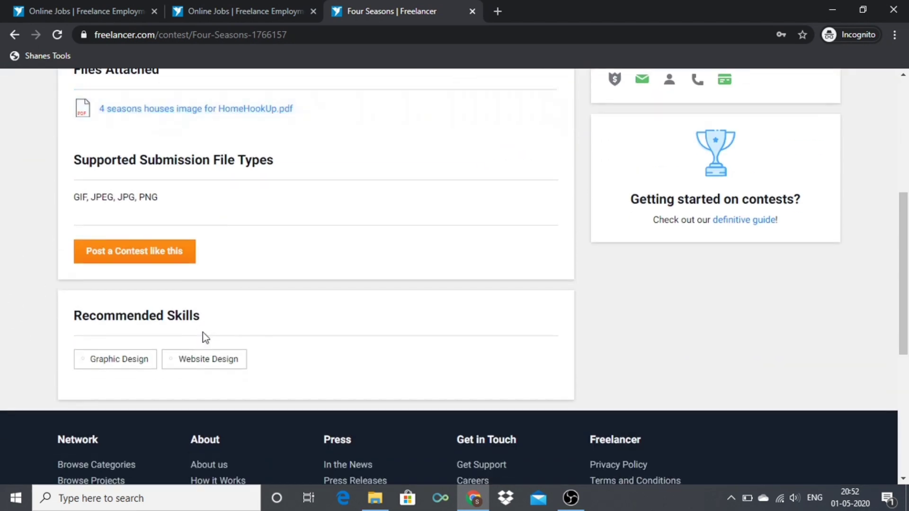
pyautogui.scroll(5, 202, 332)
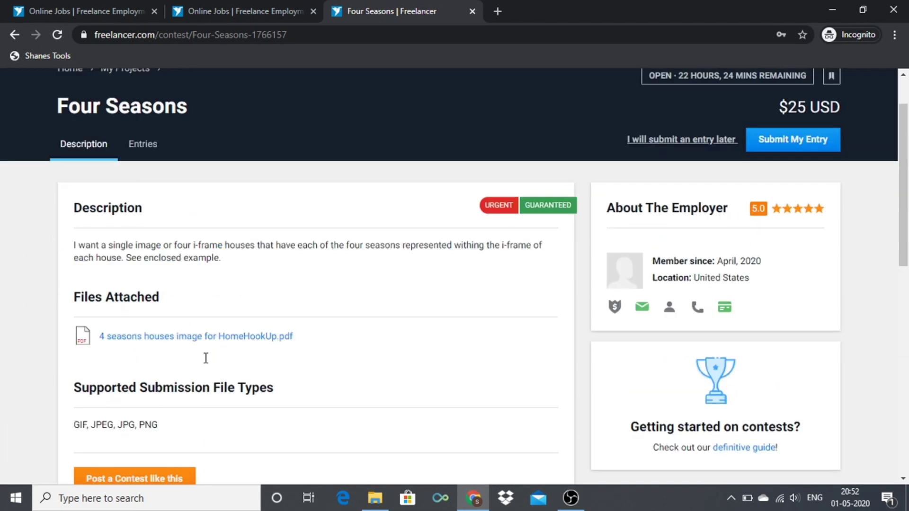
# Open the contest's entries and look through the submitted designs and the Public Clarification Board.
pyautogui.click(152, 156)
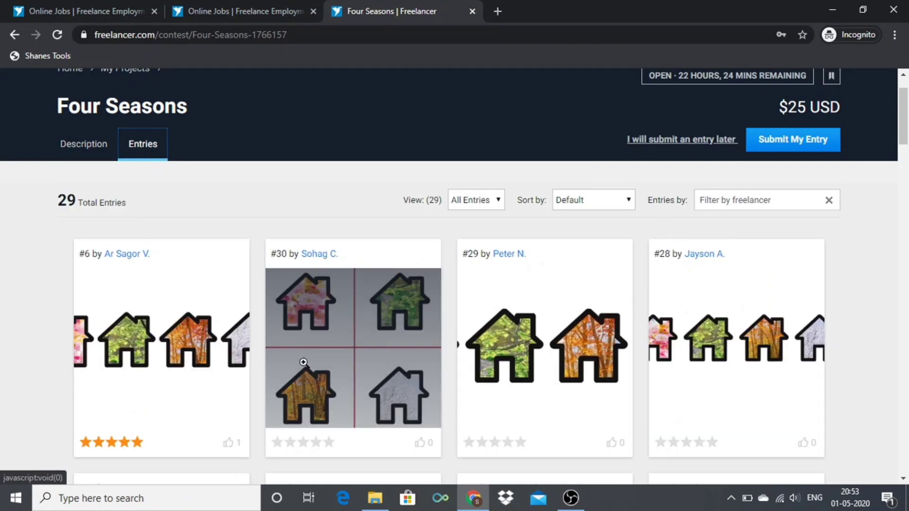
pyautogui.scroll(-3, 759, 347)
pyautogui.scroll(-18, 759, 347)
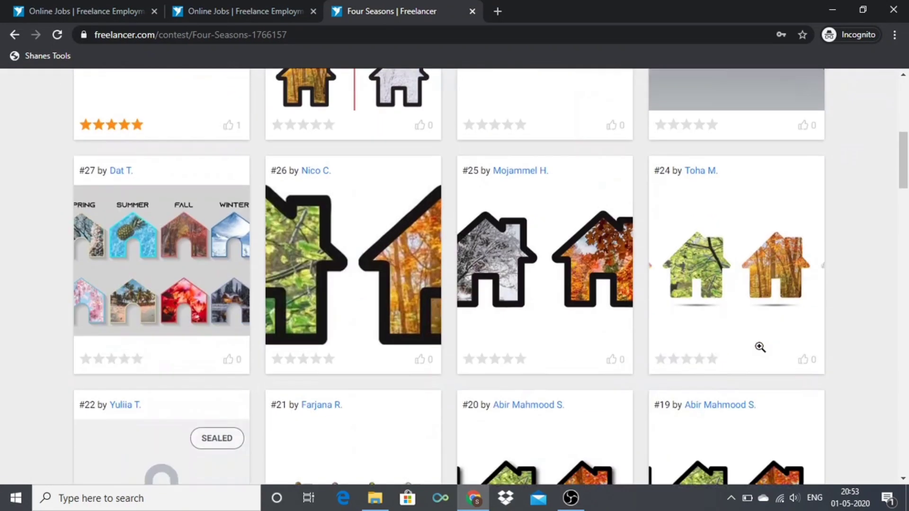
pyautogui.scroll(-2, 759, 346)
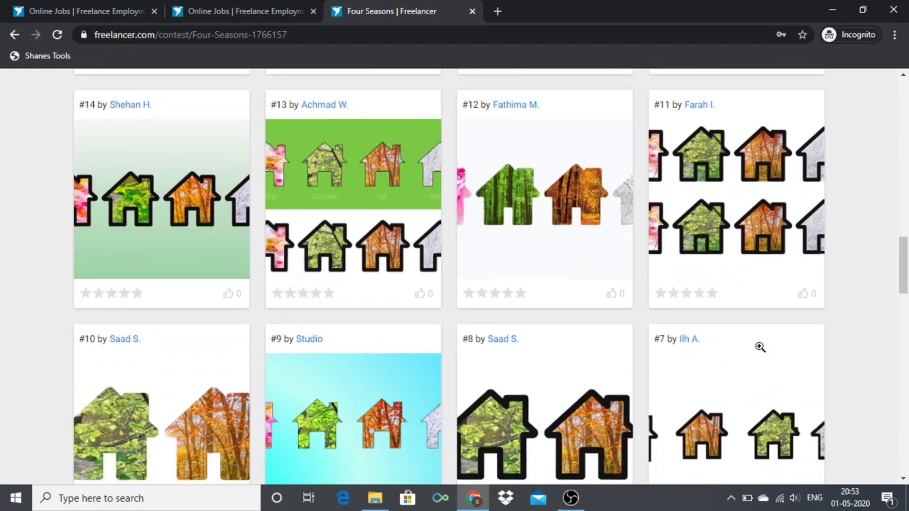
pyautogui.scroll(-5, 759, 346)
pyautogui.scroll(-6, 300, 277)
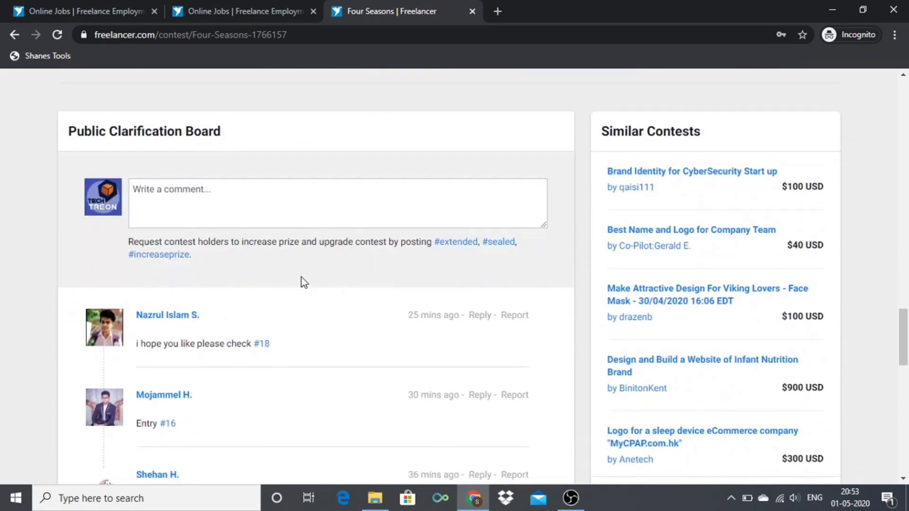
pyautogui.scroll(20, 300, 277)
pyautogui.scroll(15, 300, 279)
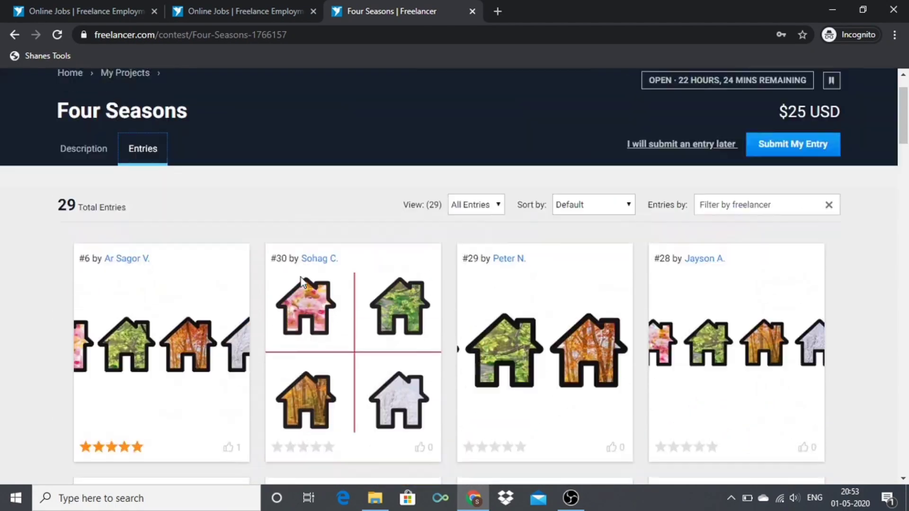